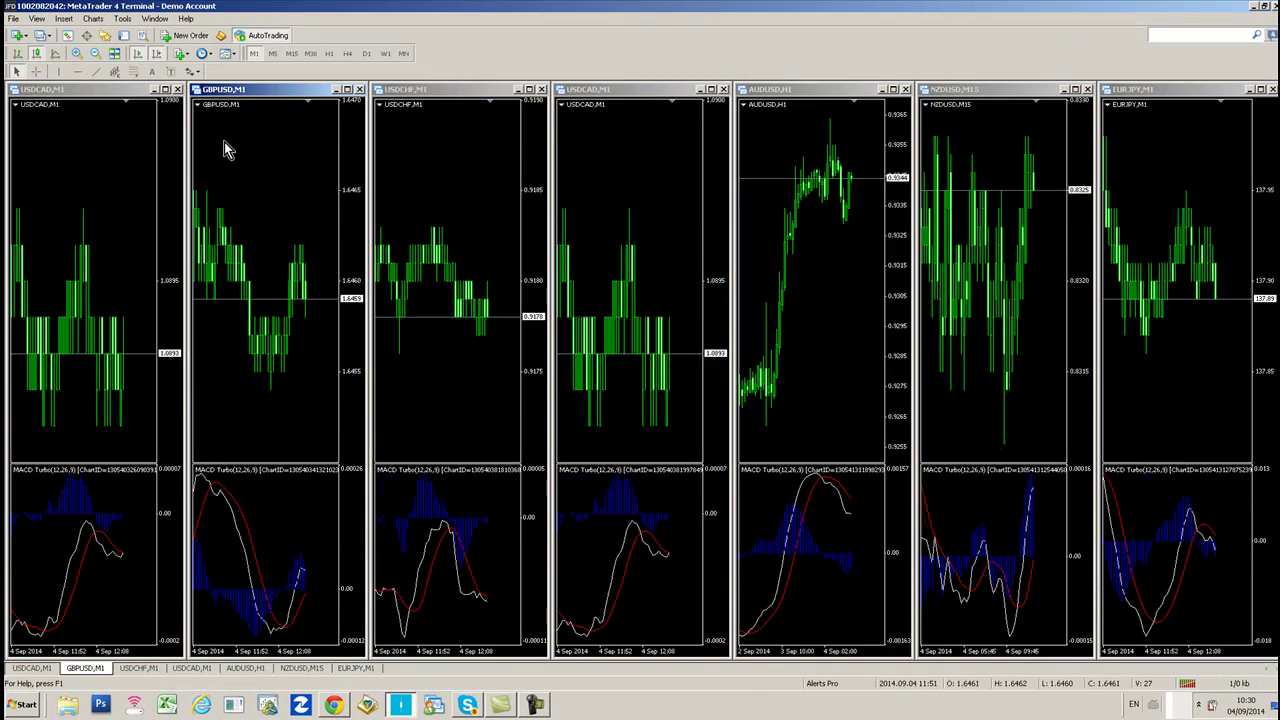
# - Open the MT4 data folder with File > Open Data Folder, then maximize the browser window
pyautogui.click(11, 21)
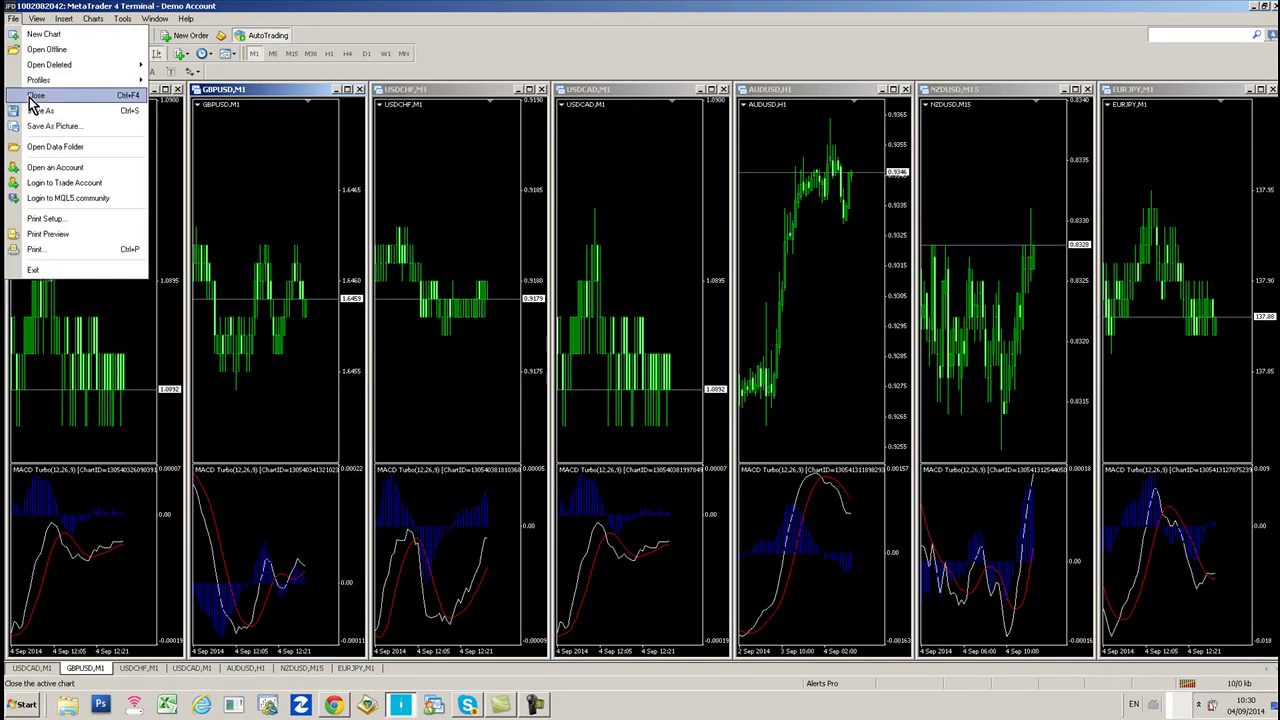
pyautogui.click(31, 143)
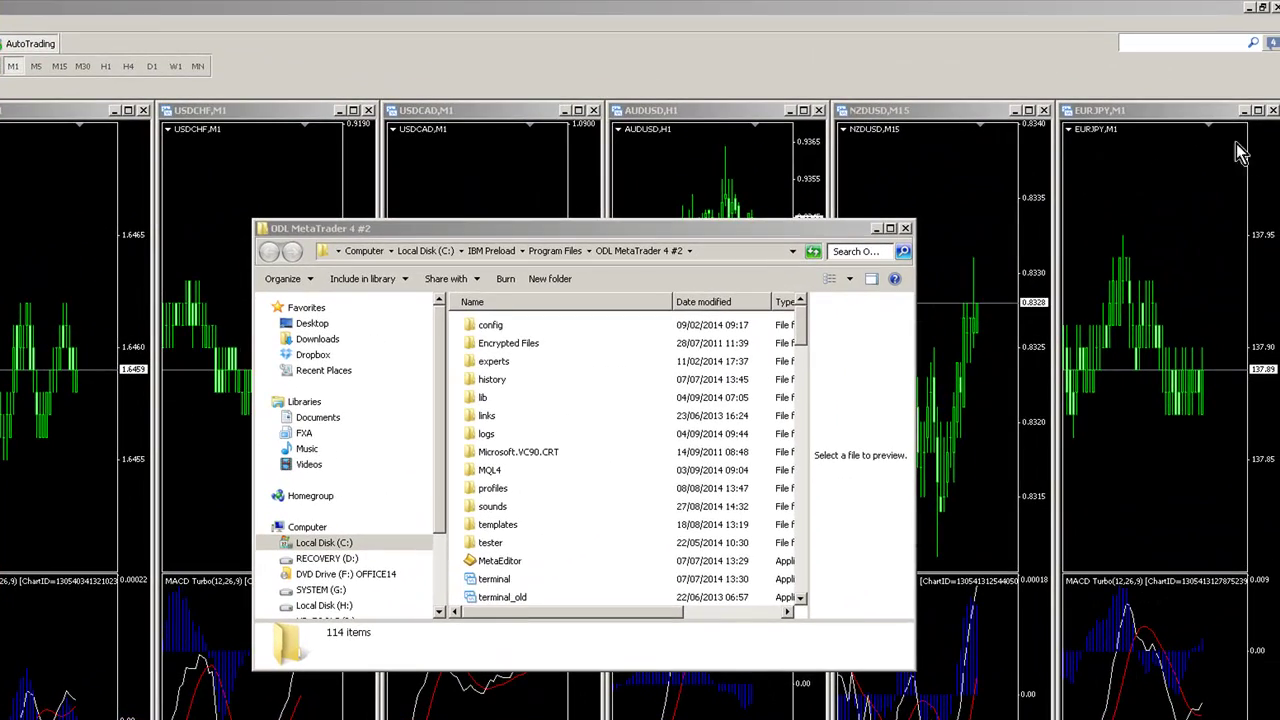
pyautogui.moveTo(450, 227); pyautogui.dragTo(450, 227)
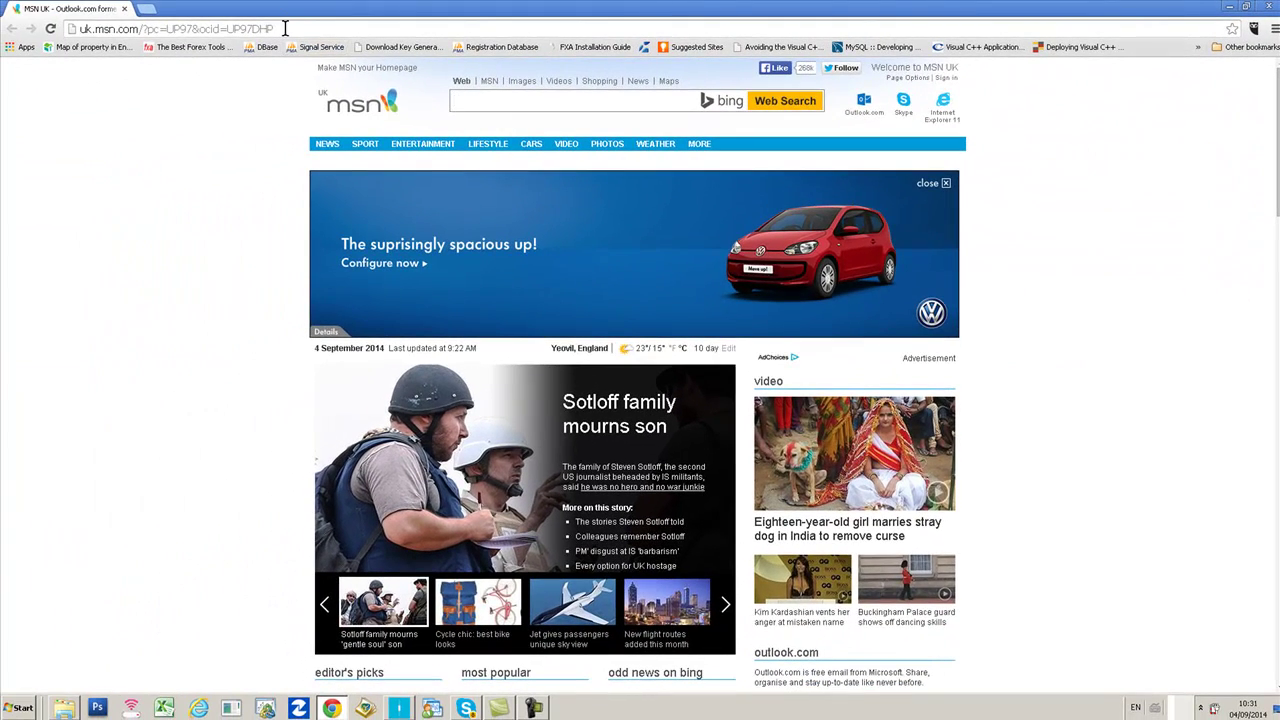
# - Go to the FX AlgoTrader home page and open License Management
pyautogui.click(285, 28)
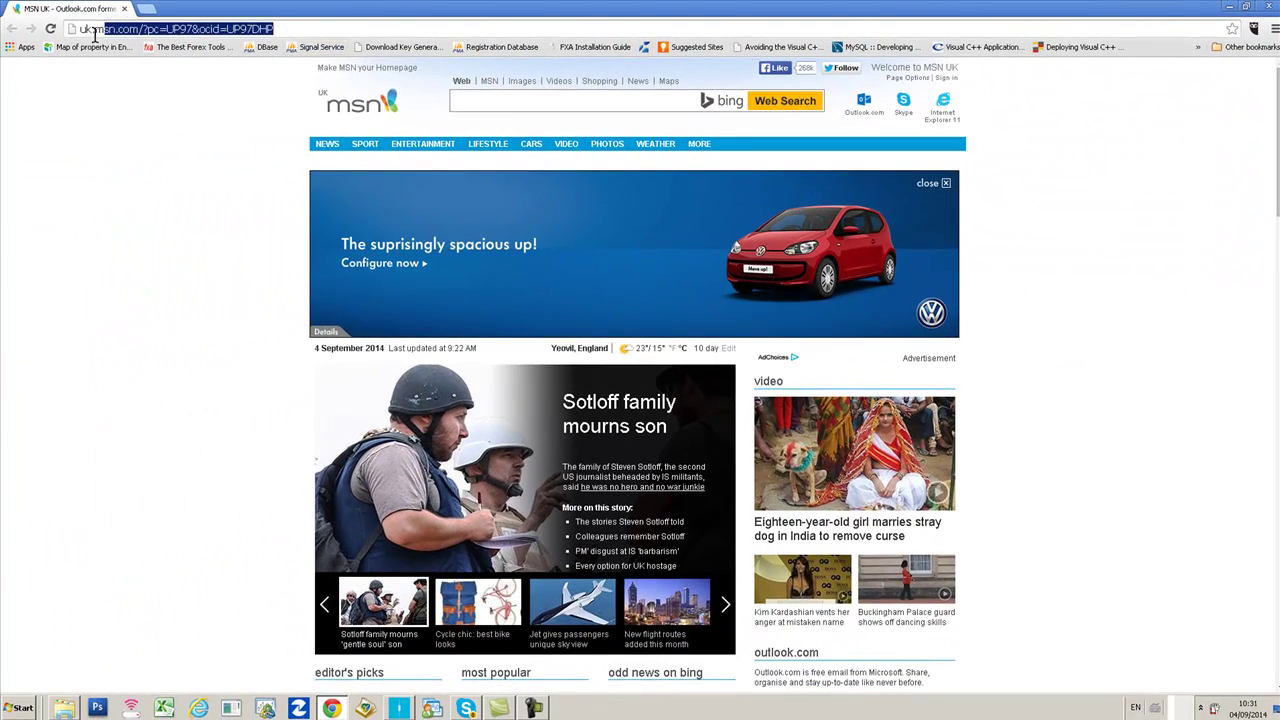
pyautogui.click(180, 47)
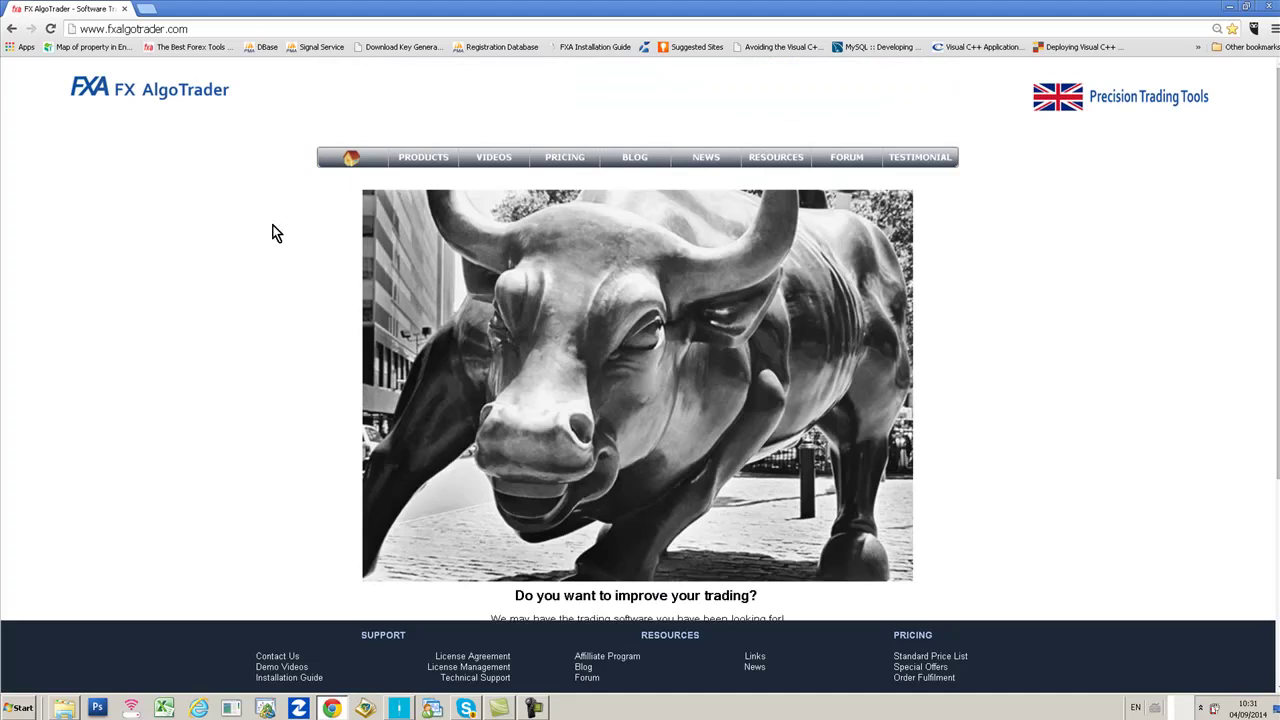
pyautogui.click(478, 667)
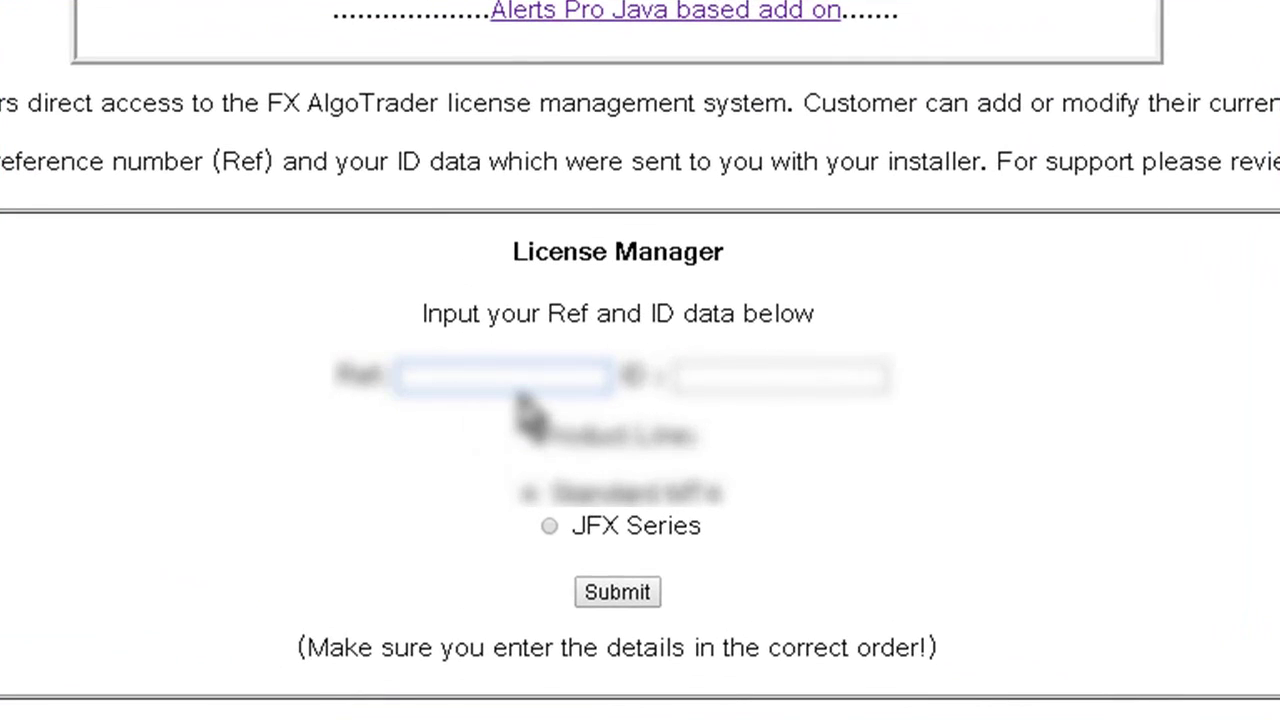
# - Enter the licence reference number and licence ID, and choose the JFX Series
pyautogui.click(514, 372)
pyautogui.write('1')
pyautogui.click(770, 376)
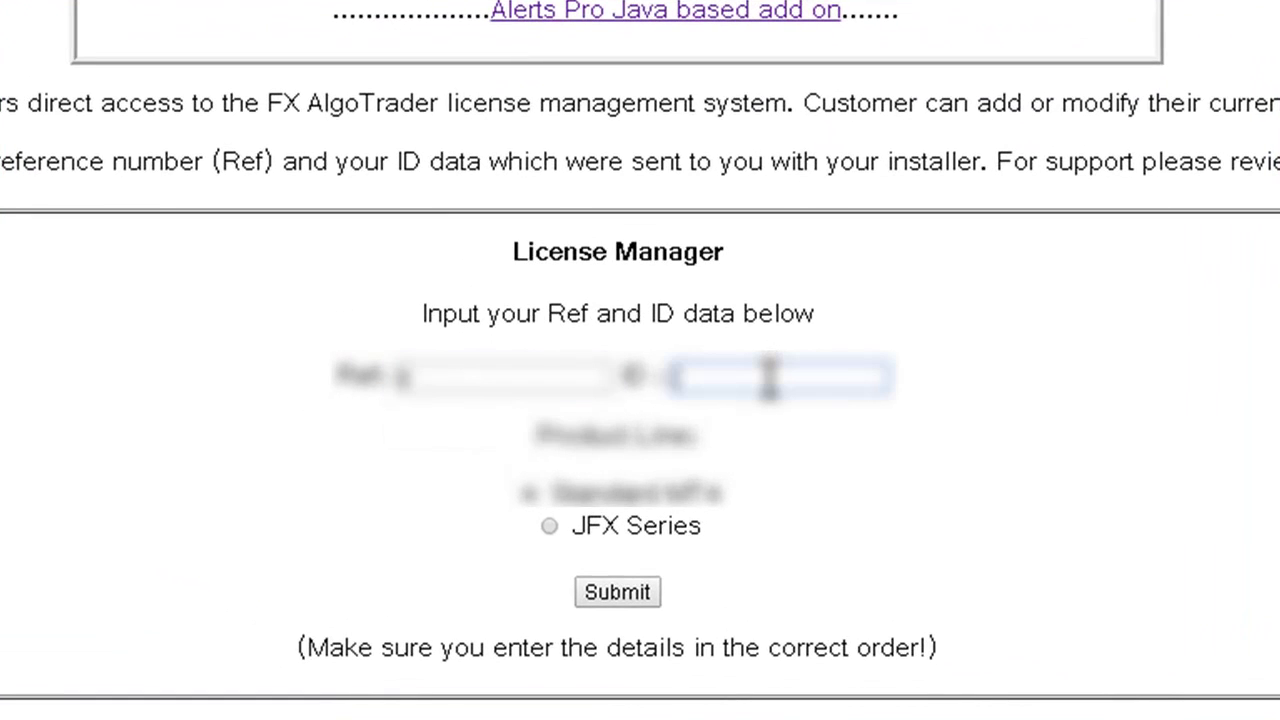
pyautogui.write('cs0')
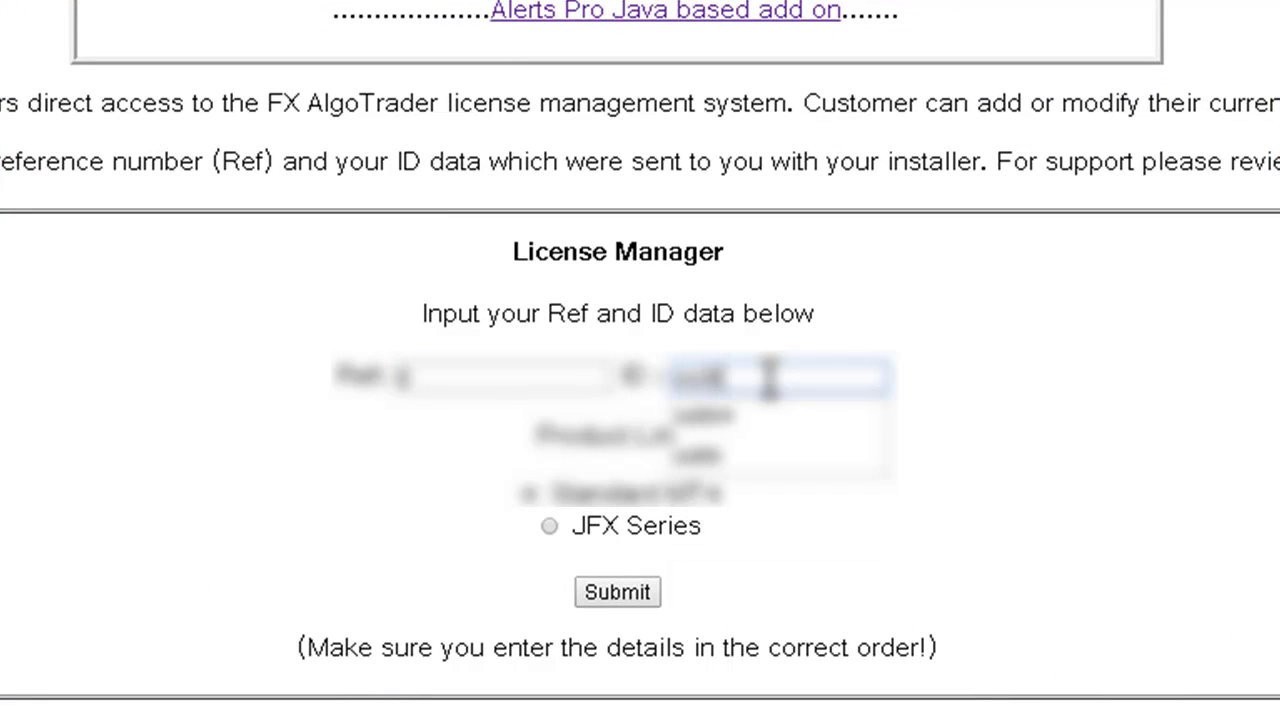
pyautogui.write('fx')
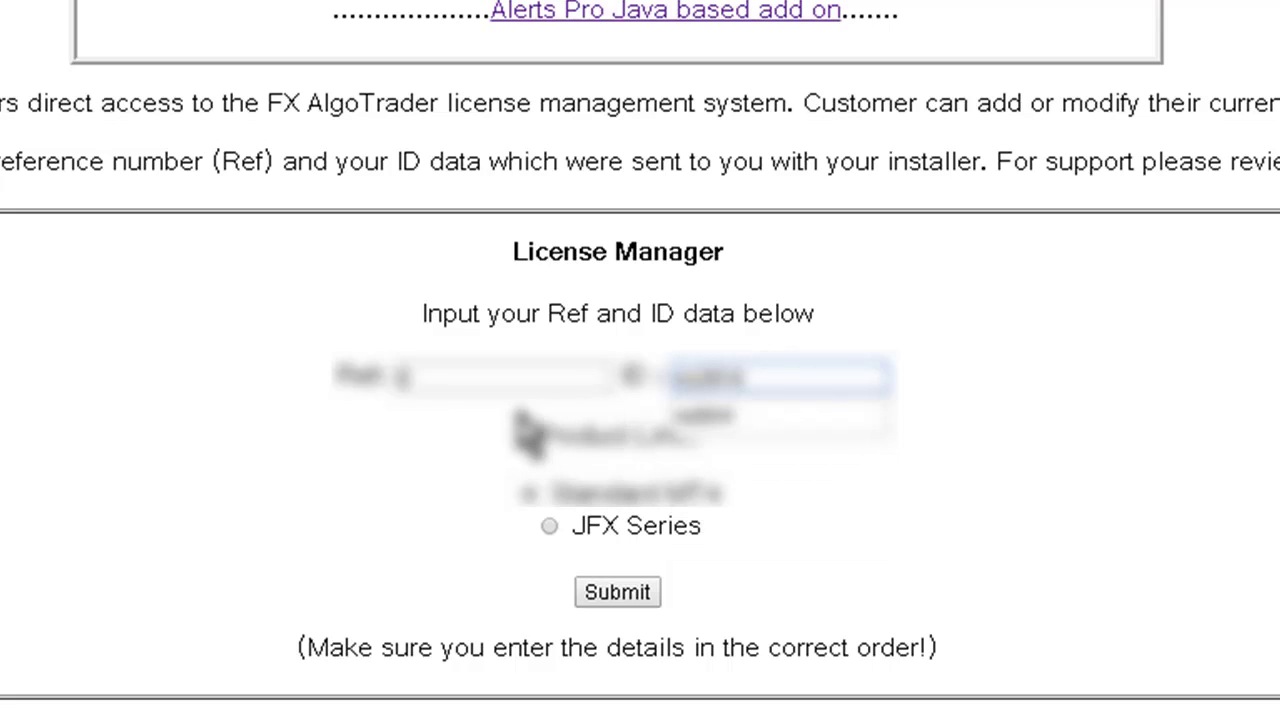
pyautogui.click(555, 529)
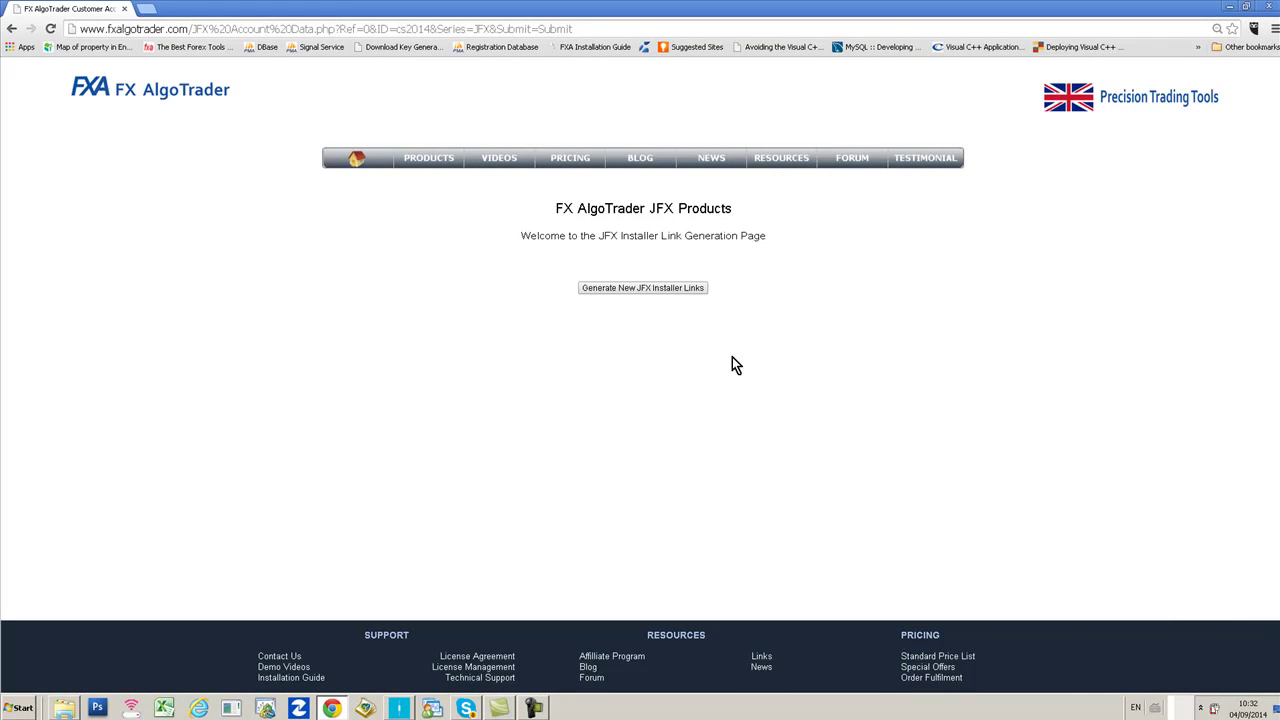
# - Generate new JFX installer links and scroll to the MACD Turbo entry
pyautogui.click(638, 289)
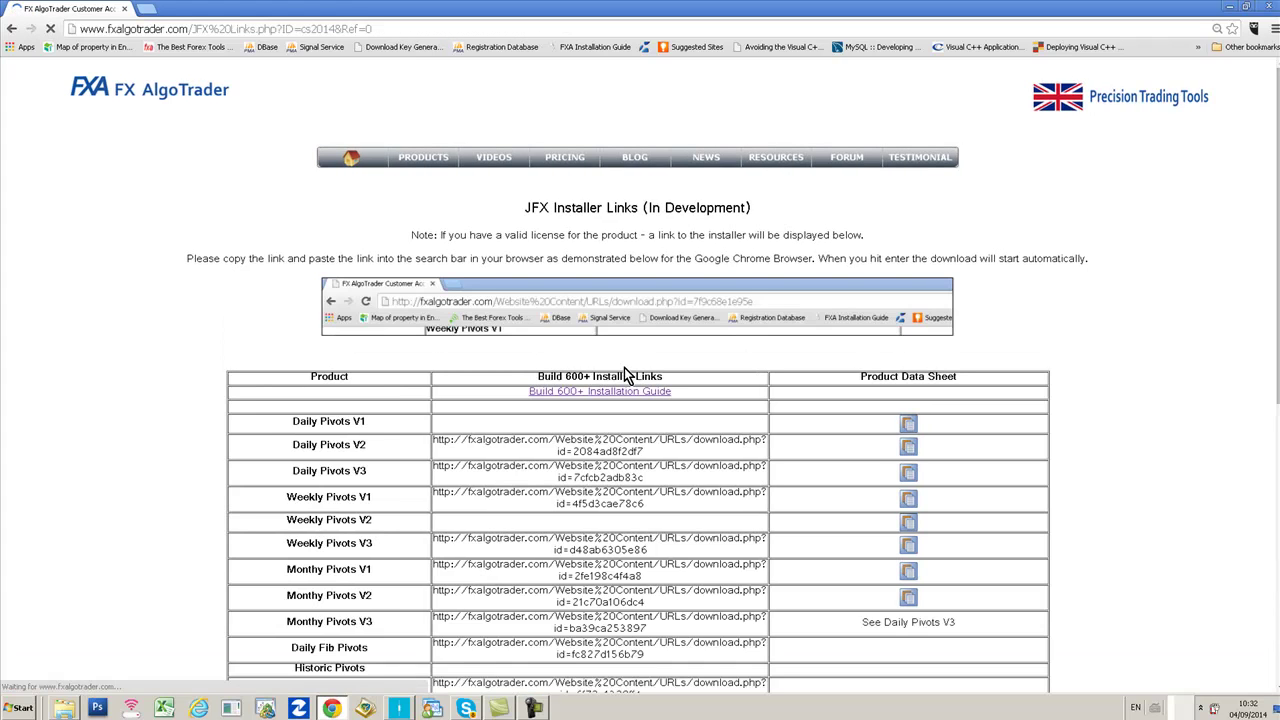
pyautogui.scroll(-4, 624, 367)
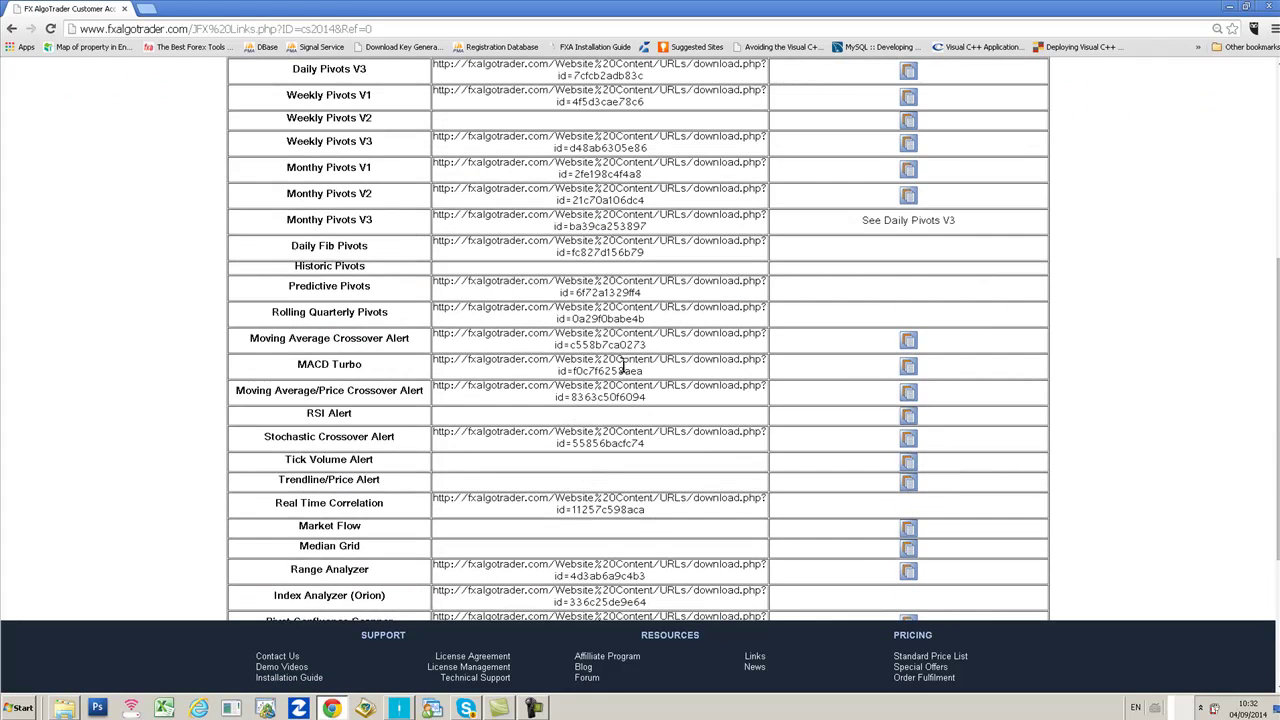
pyautogui.scroll(-1, 624, 367)
pyautogui.scroll(-1, 624, 367)
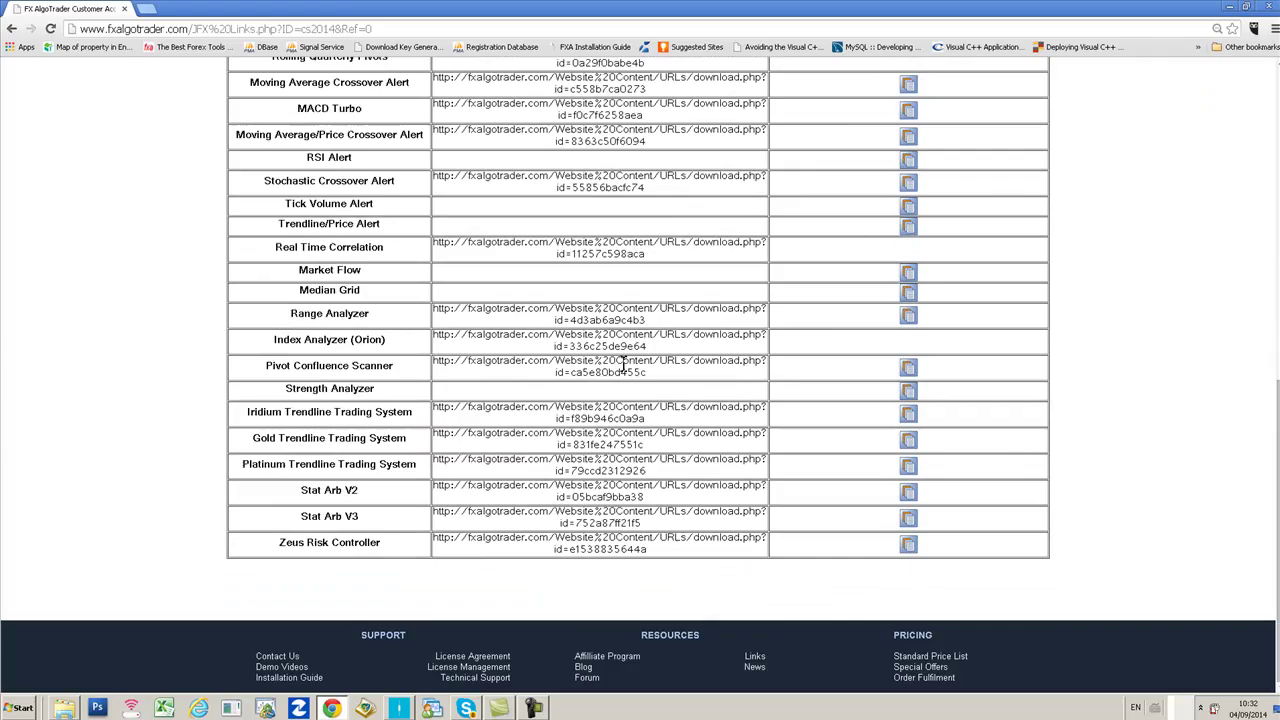
pyautogui.scroll(1, 624, 365)
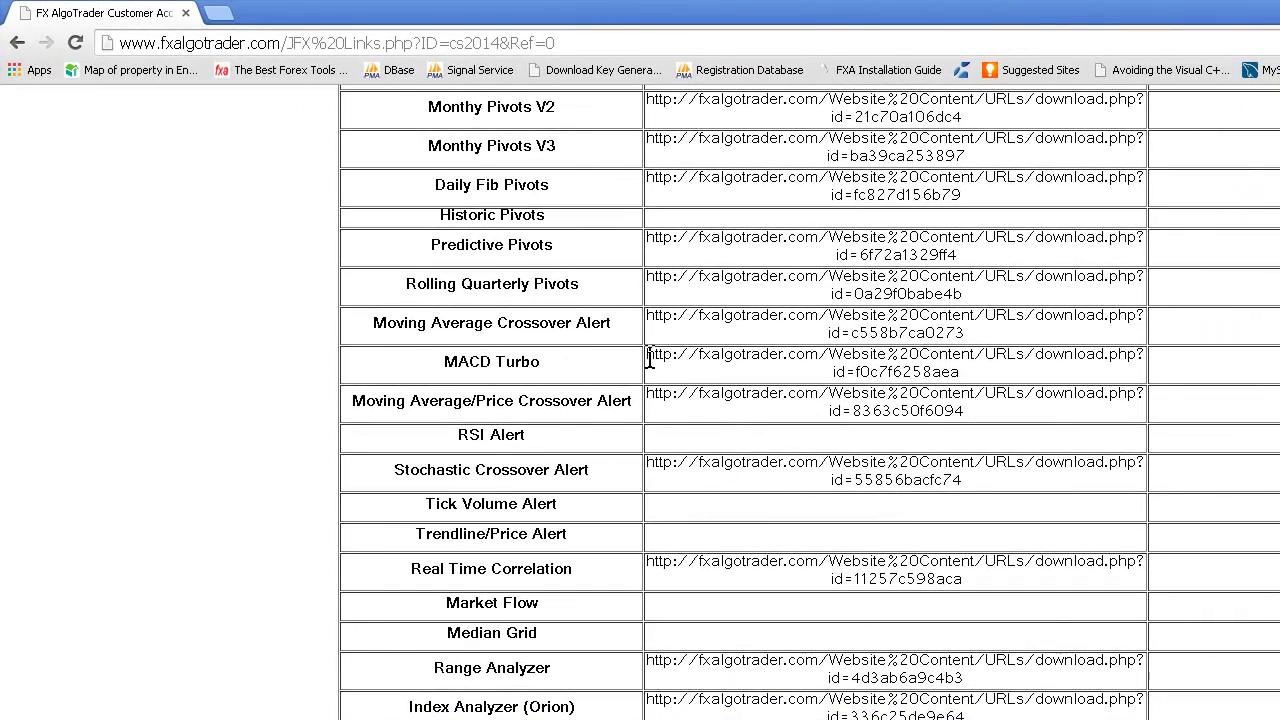
# - Select the MACD Turbo download link and copy it
pyautogui.moveTo(836, 372); pyautogui.dragTo(647, 347)
pyautogui.click(954, 372)
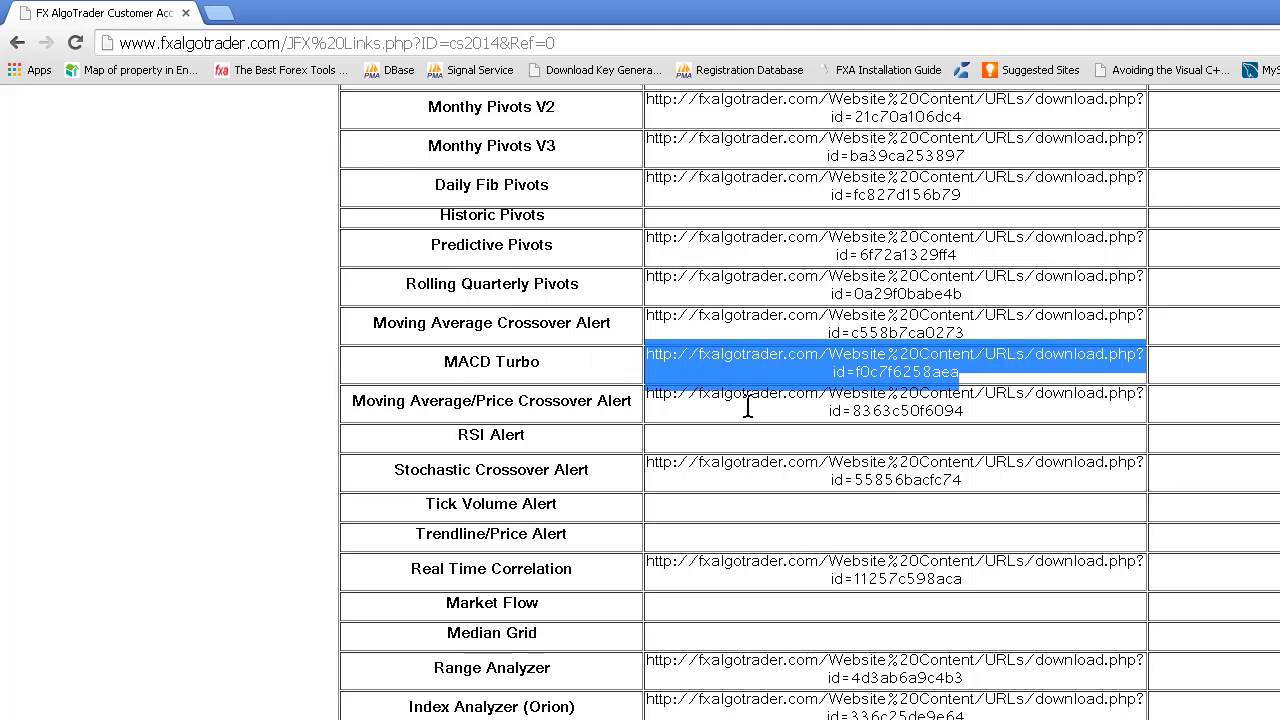
pyautogui.rightClick(810, 362)
pyautogui.click(835, 371)
# - Paste the MACD Turbo link into a new tab, download the package zip, and open it
pyautogui.click(218, 12)
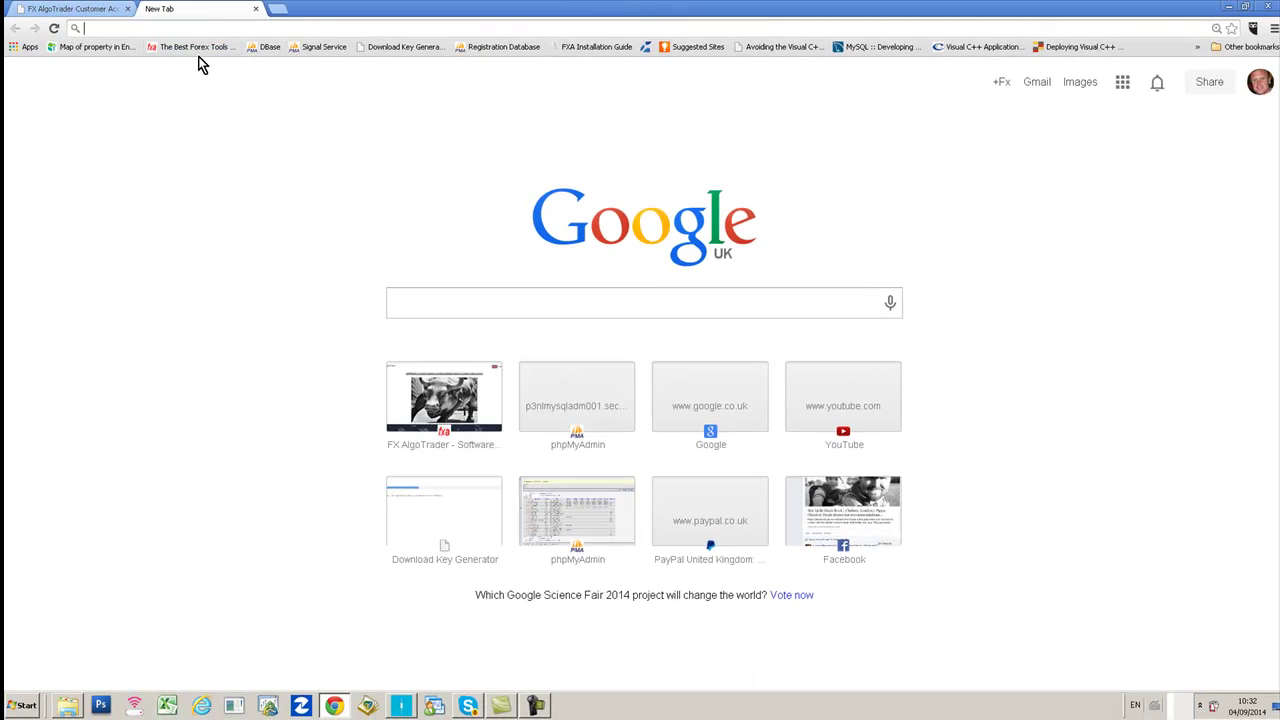
pyautogui.hotkey('ctrl', 'v')
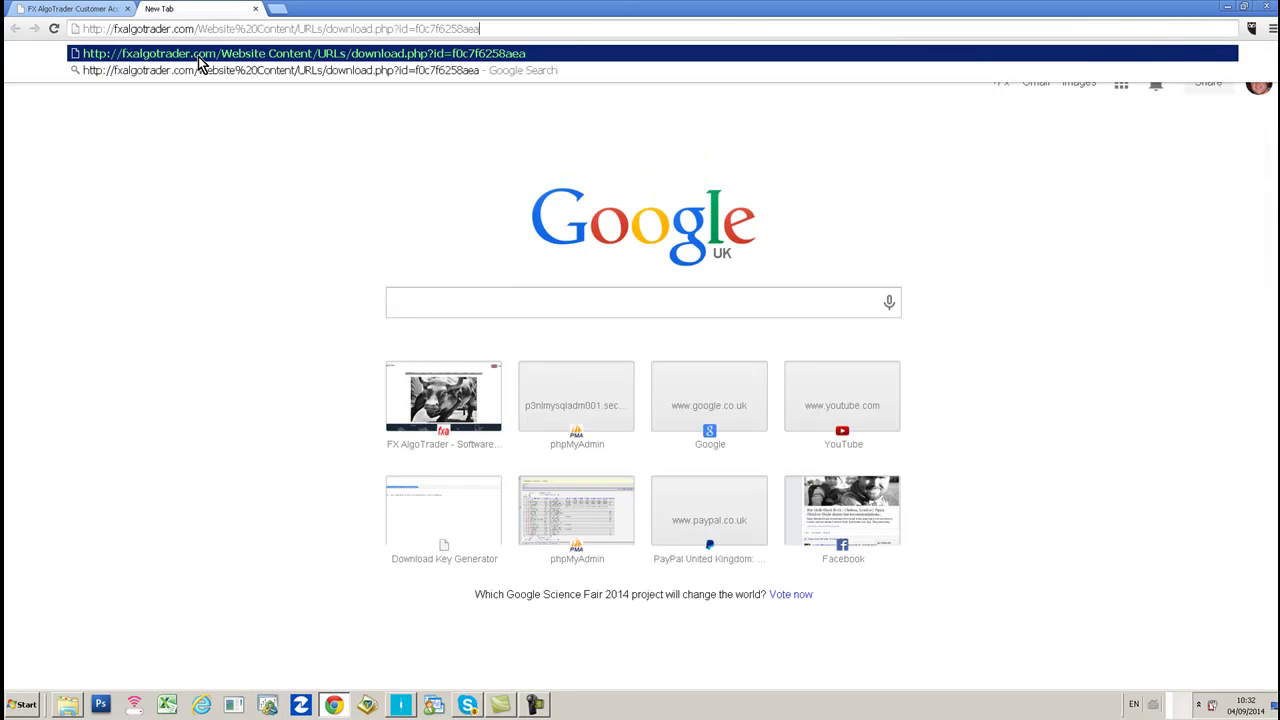
pyautogui.press('Return')
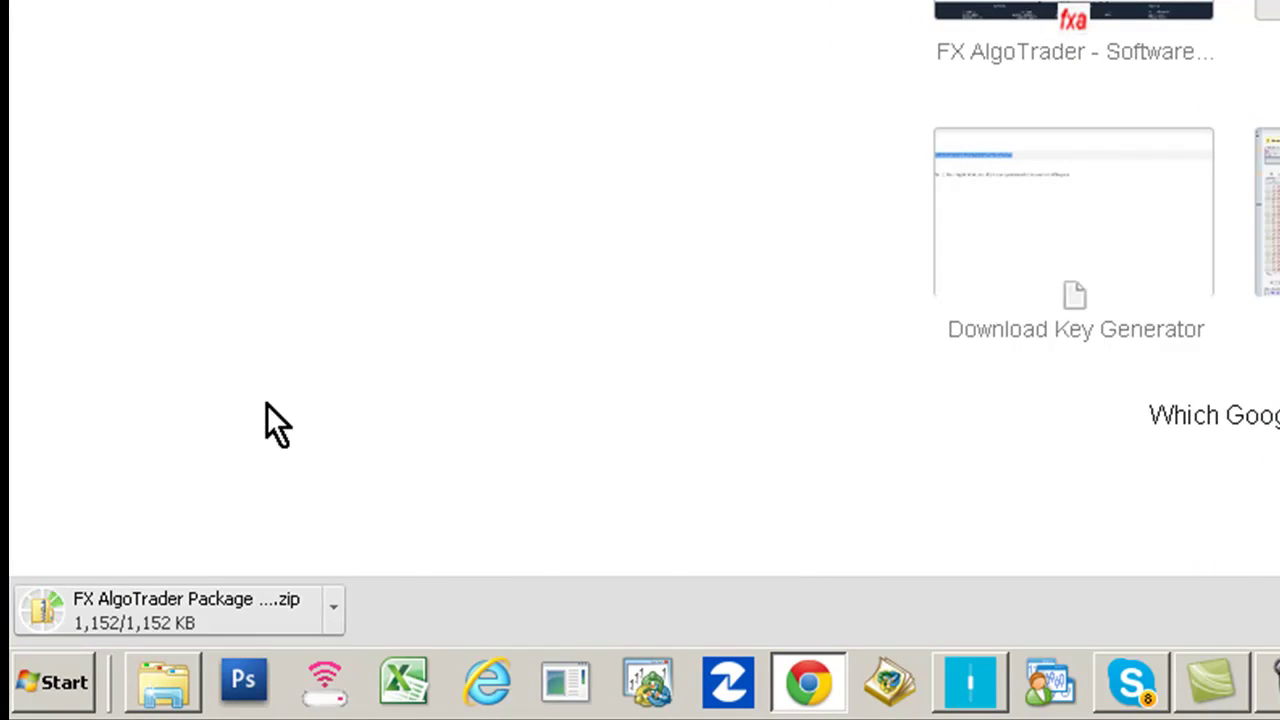
pyautogui.click(176, 610)
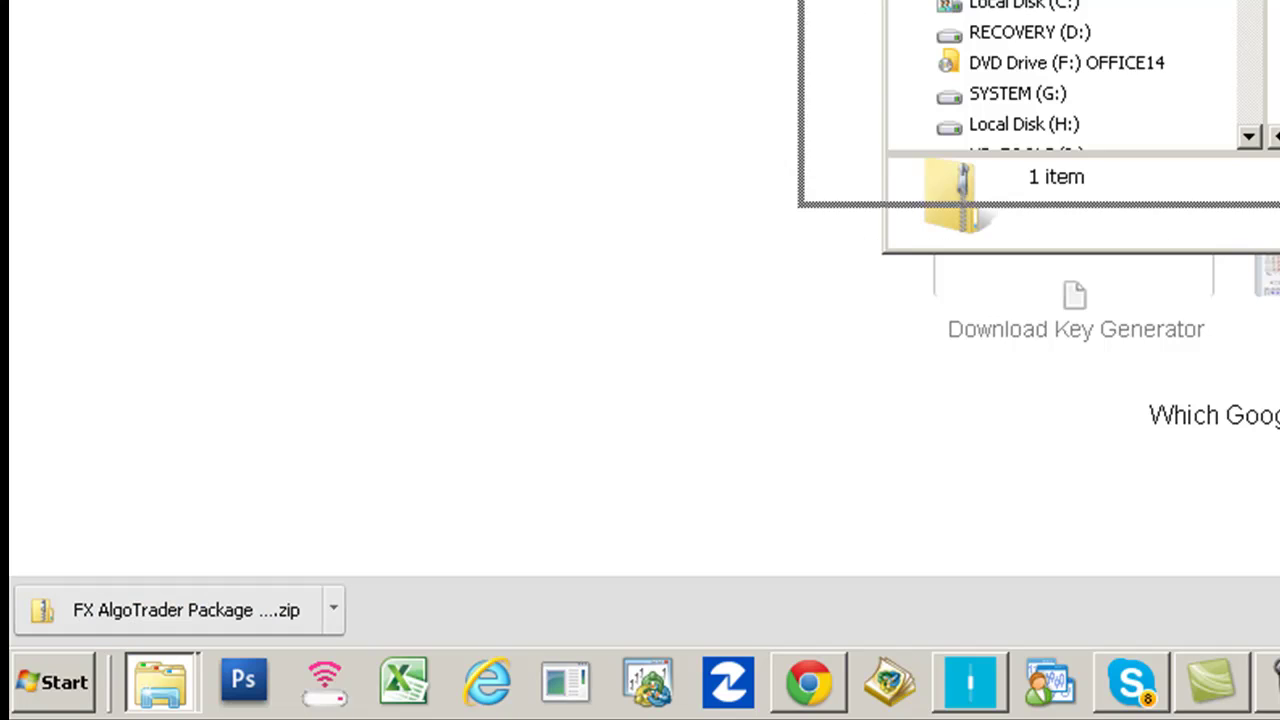
pyautogui.moveTo(1279, 0); pyautogui.dragTo(1279, 0)
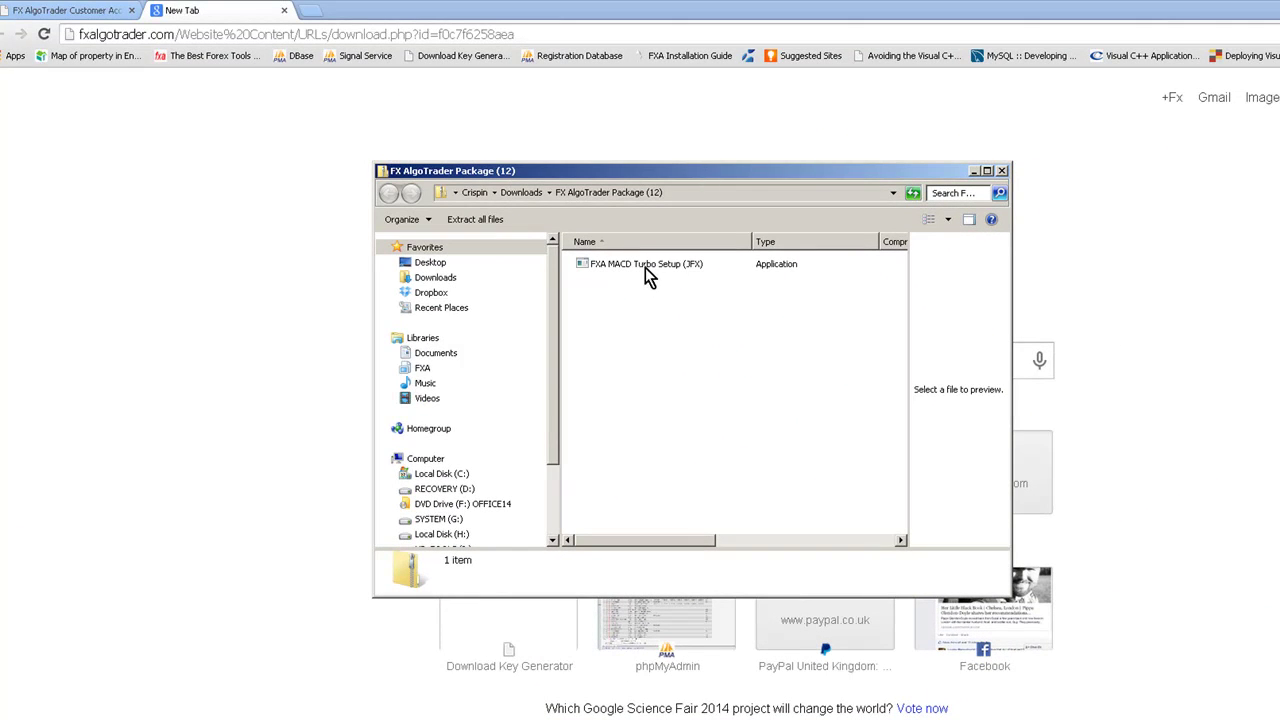
# - Launch FXA MACD Turbo Setup (JFX), allow it to run, and accept the licence agreement
pyautogui.click(640, 272)
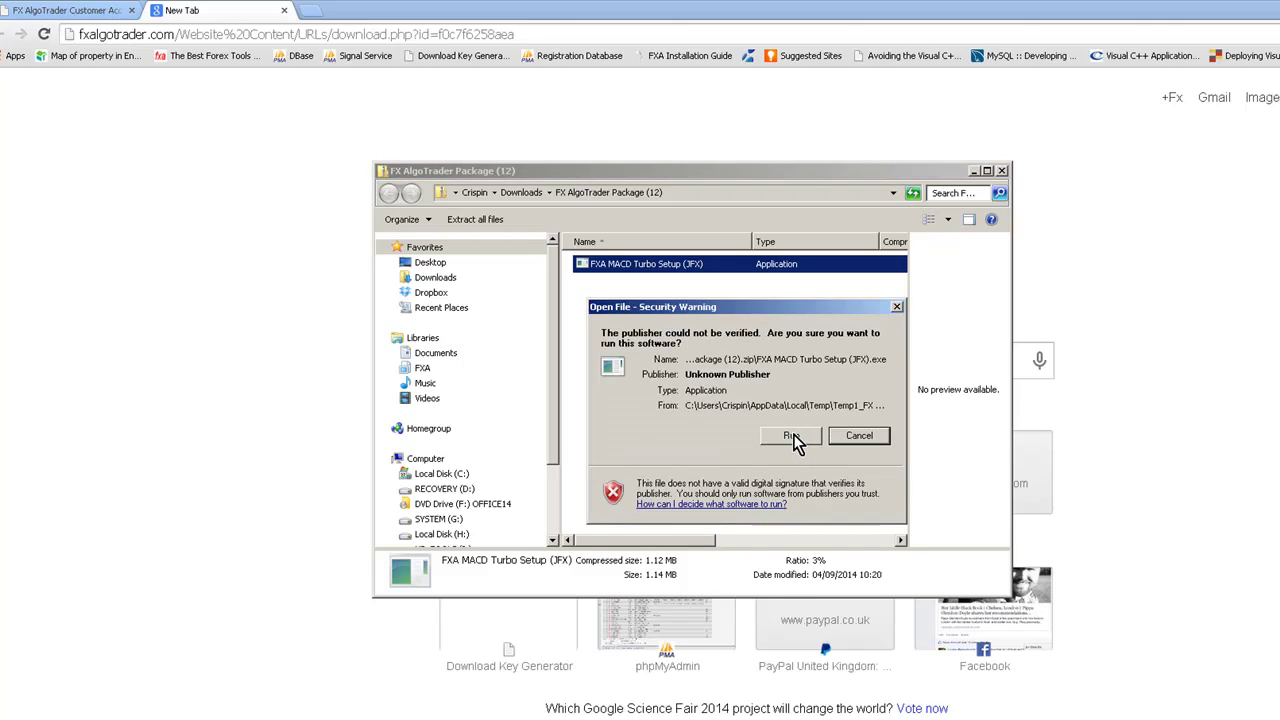
pyautogui.click(791, 437)
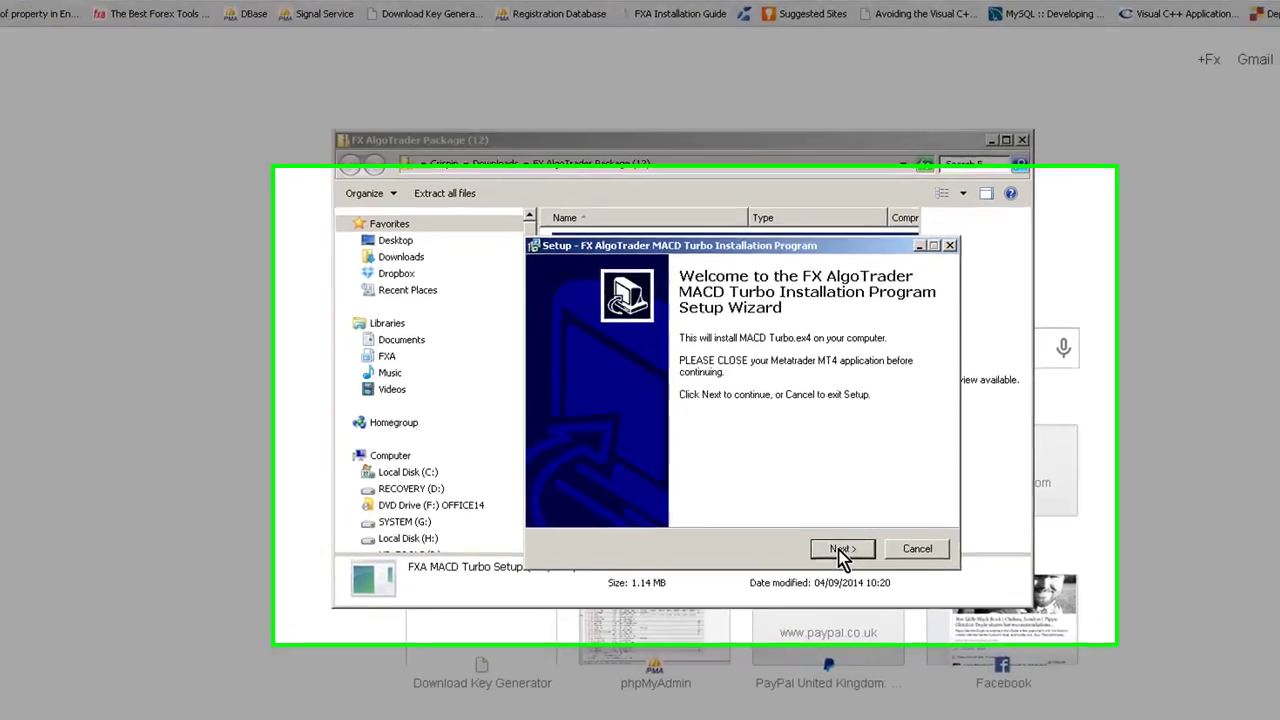
pyautogui.click(830, 542)
pyautogui.click(604, 496)
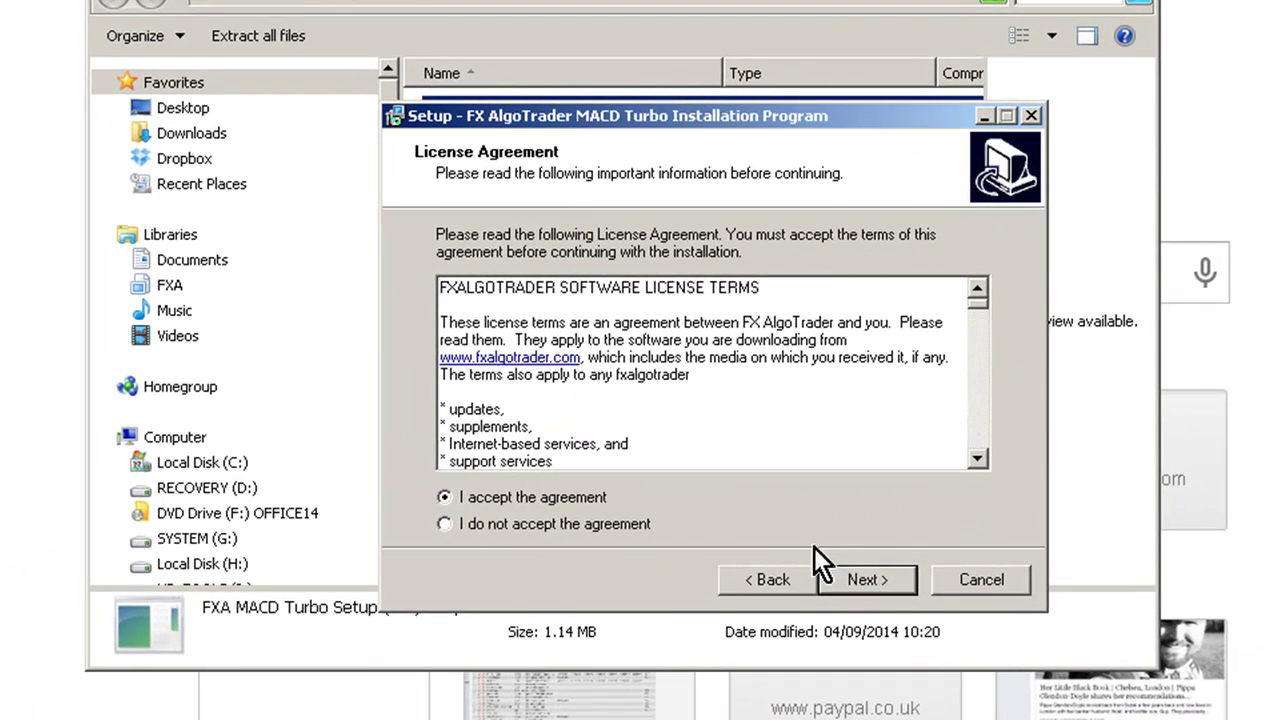
pyautogui.click(846, 582)
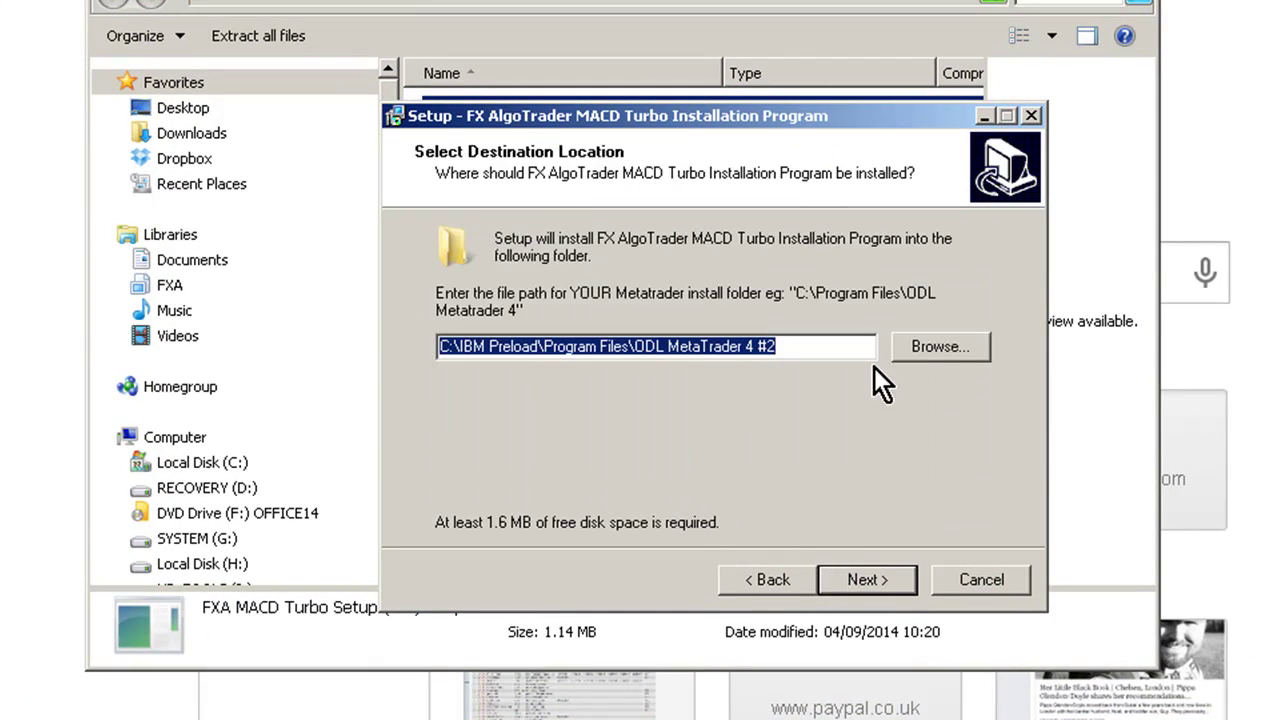
# - Browse the C: drive folder tree down to the IBM Preload folder
pyautogui.click(918, 352)
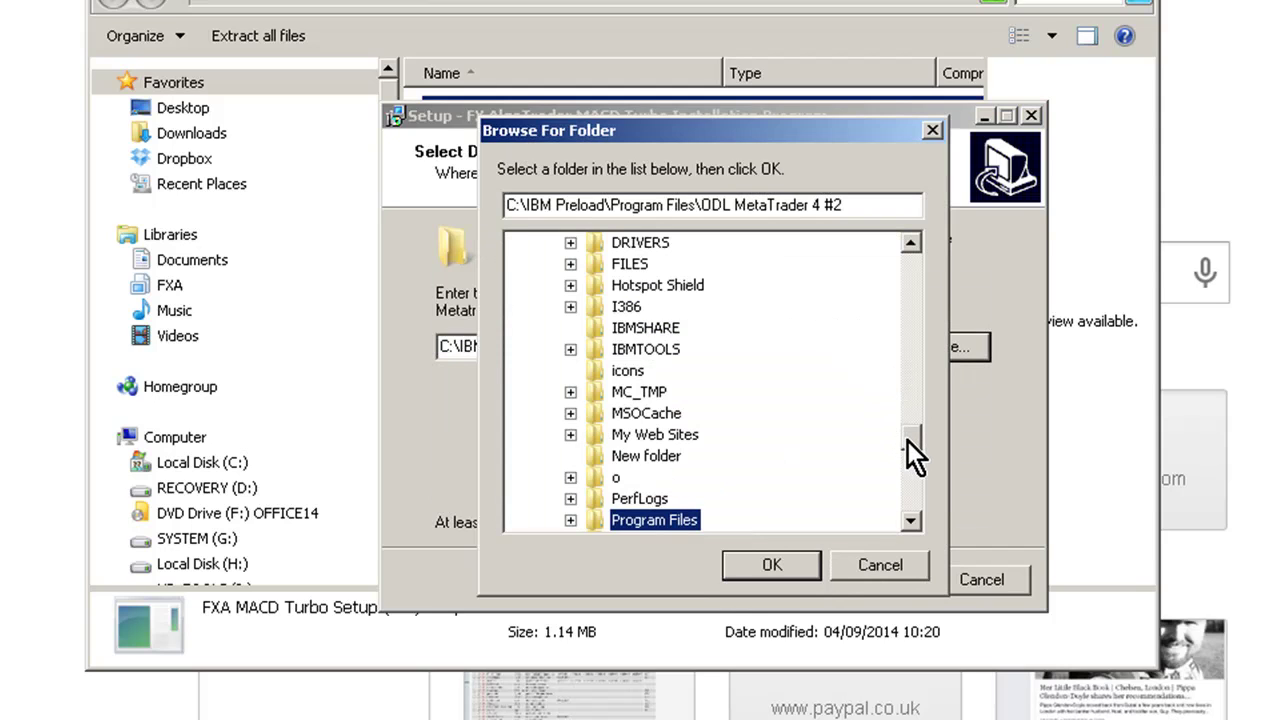
pyautogui.moveTo(907, 440); pyautogui.dragTo(901, 247)
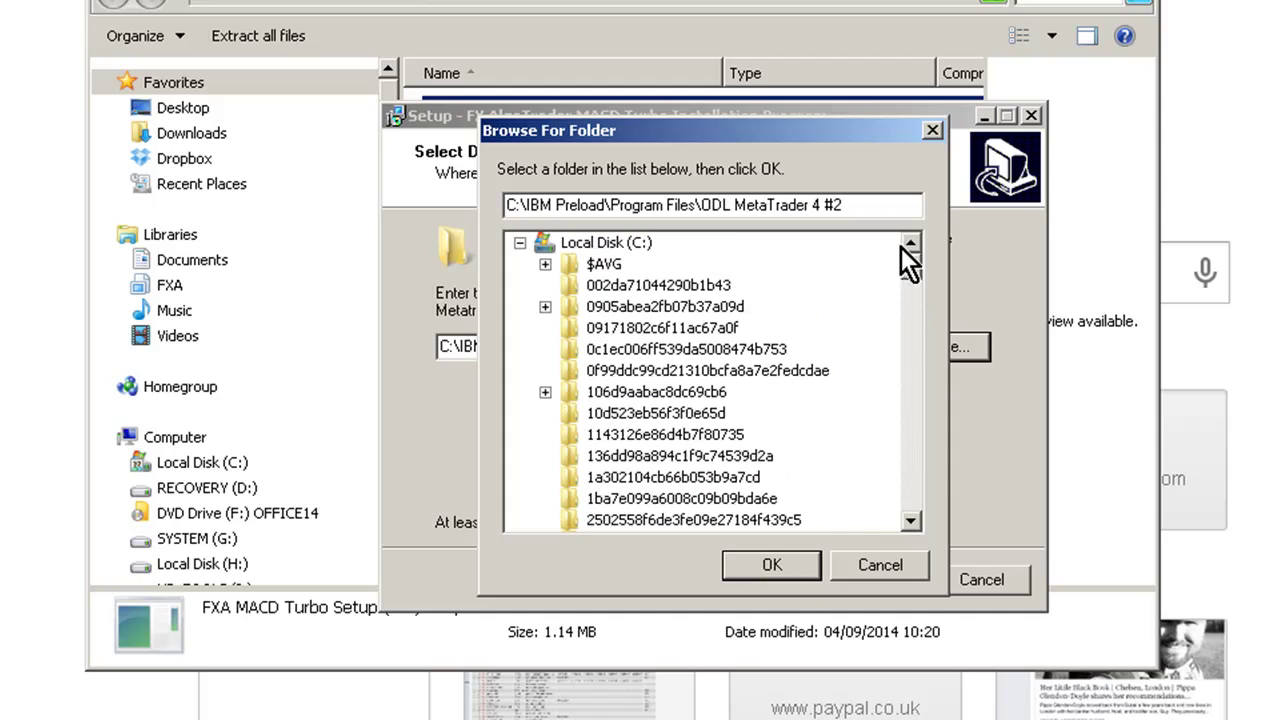
pyautogui.doubleClick(640, 243)
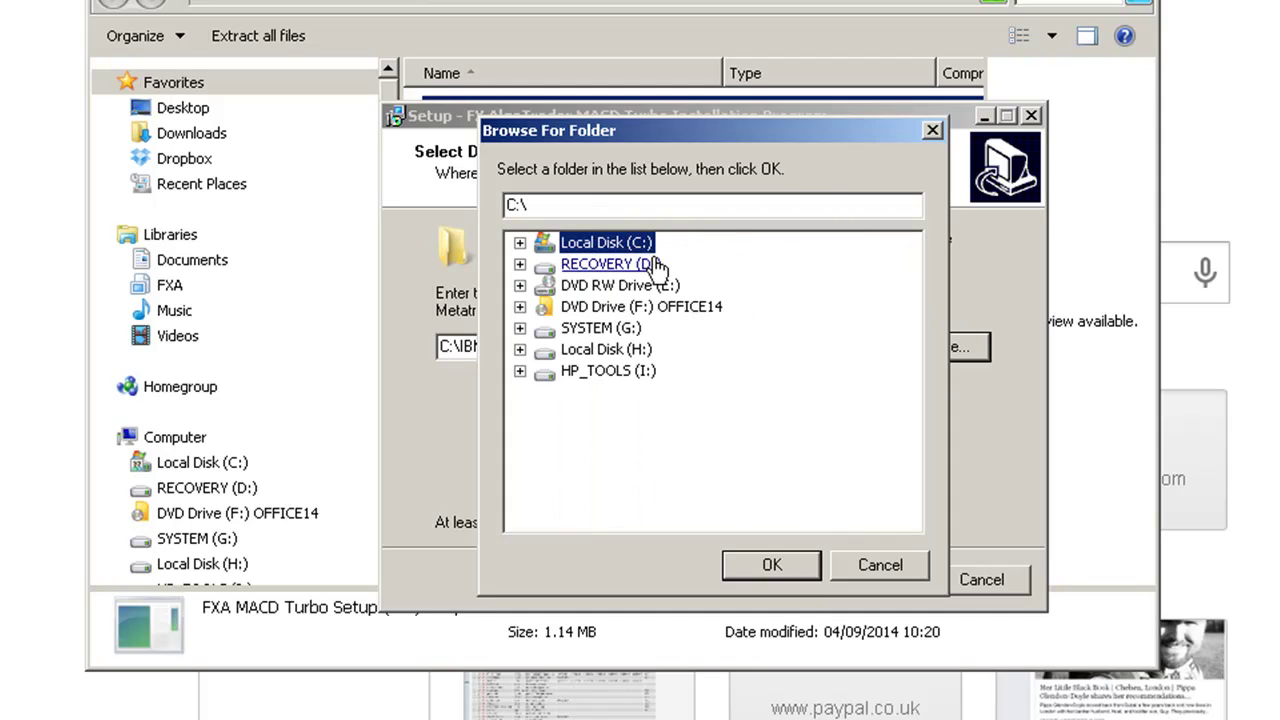
pyautogui.click(520, 243)
pyautogui.scroll(-2, 600, 415)
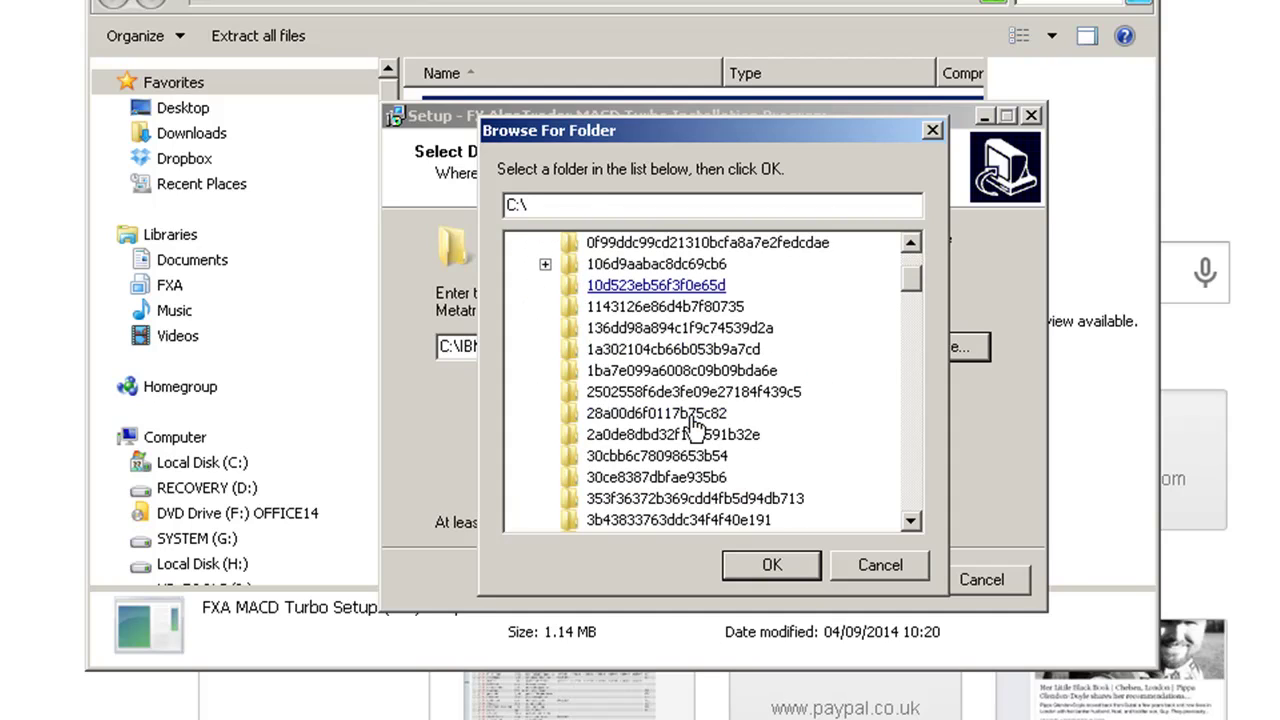
pyautogui.click(657, 413)
pyautogui.press('i')
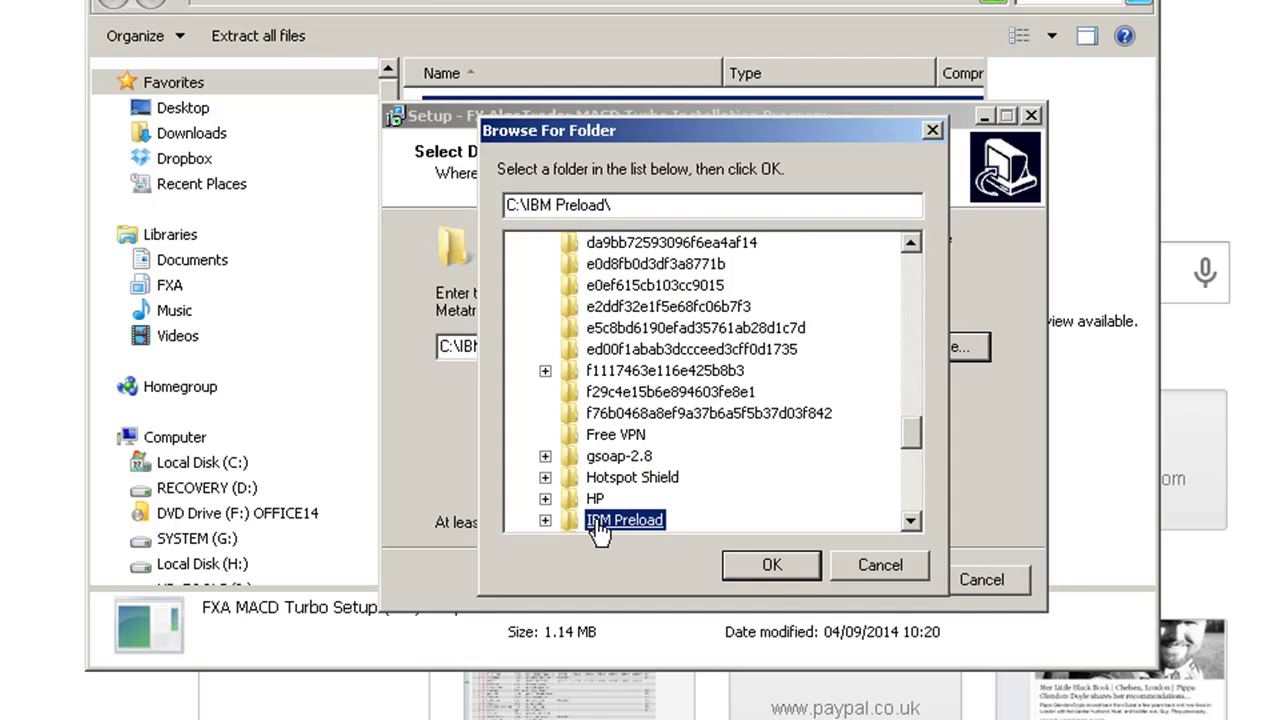
pyautogui.click(546, 520)
pyautogui.click(645, 397)
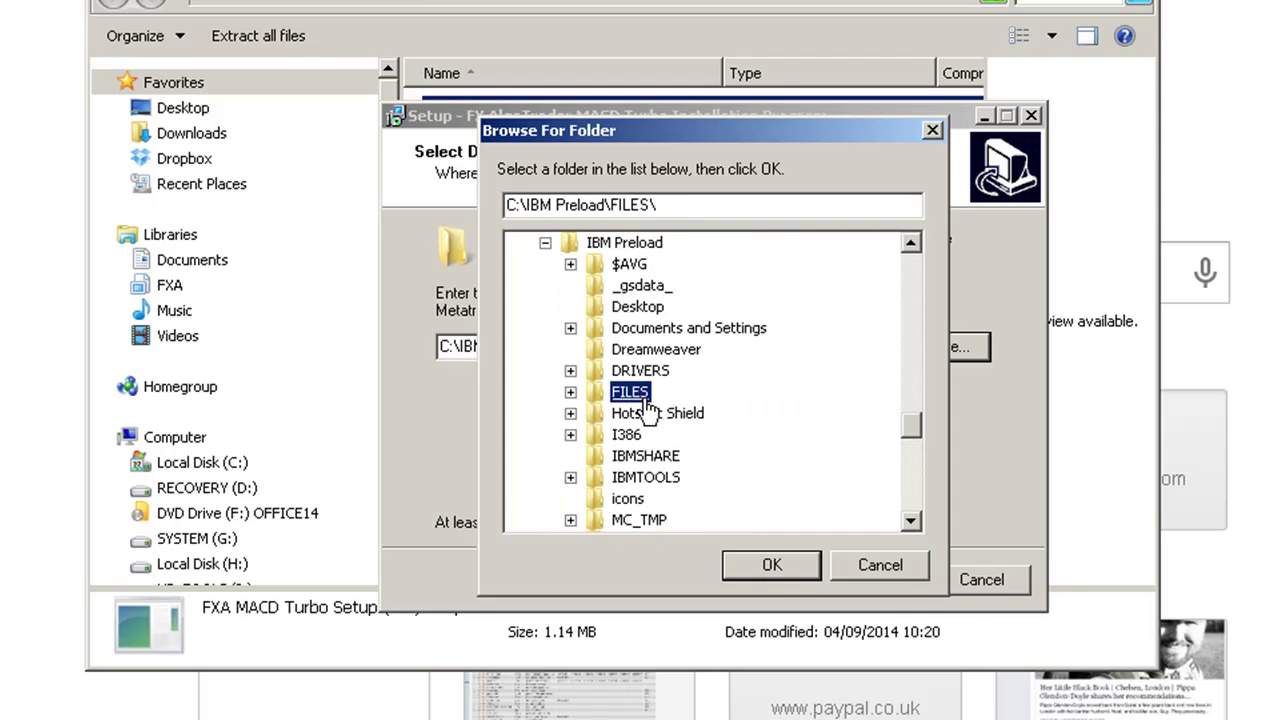
# - Choose C:\IBM Preload\Program Files\ODL MetaTrader 4 #2 as the install folder
pyautogui.press('p')
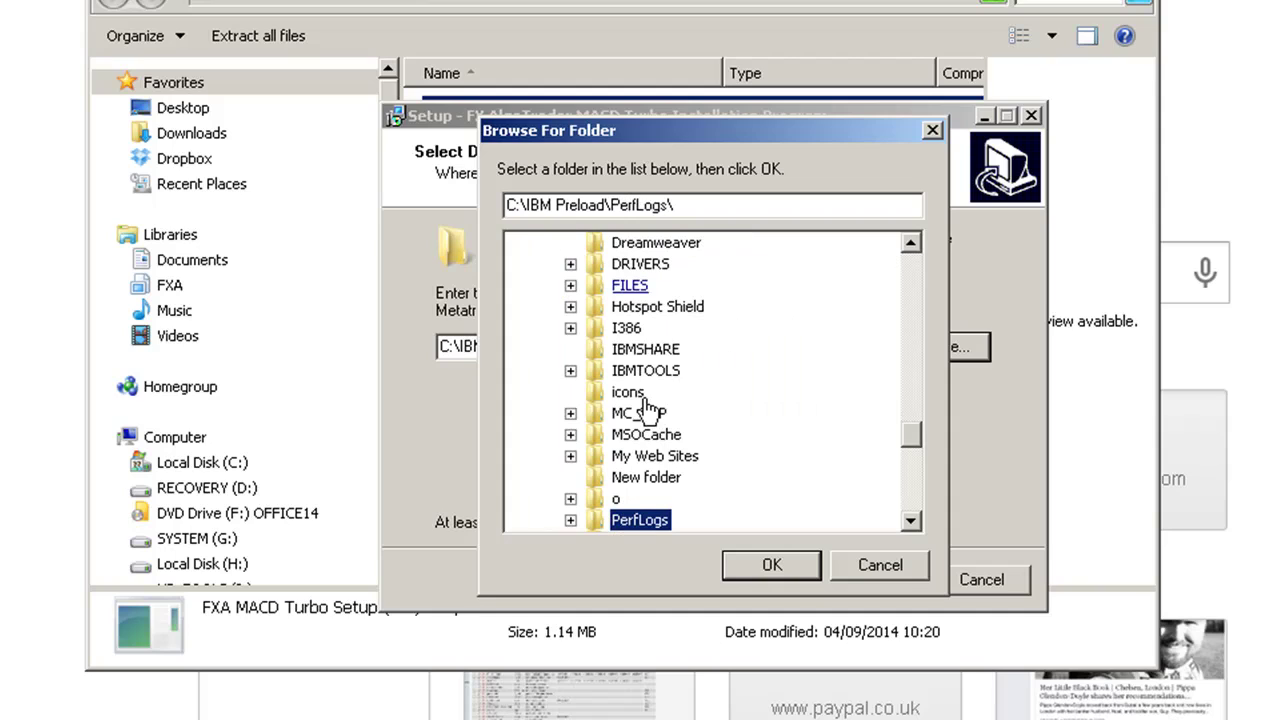
pyautogui.click(905, 520)
pyautogui.doubleClick(700, 499)
pyautogui.click(674, 461)
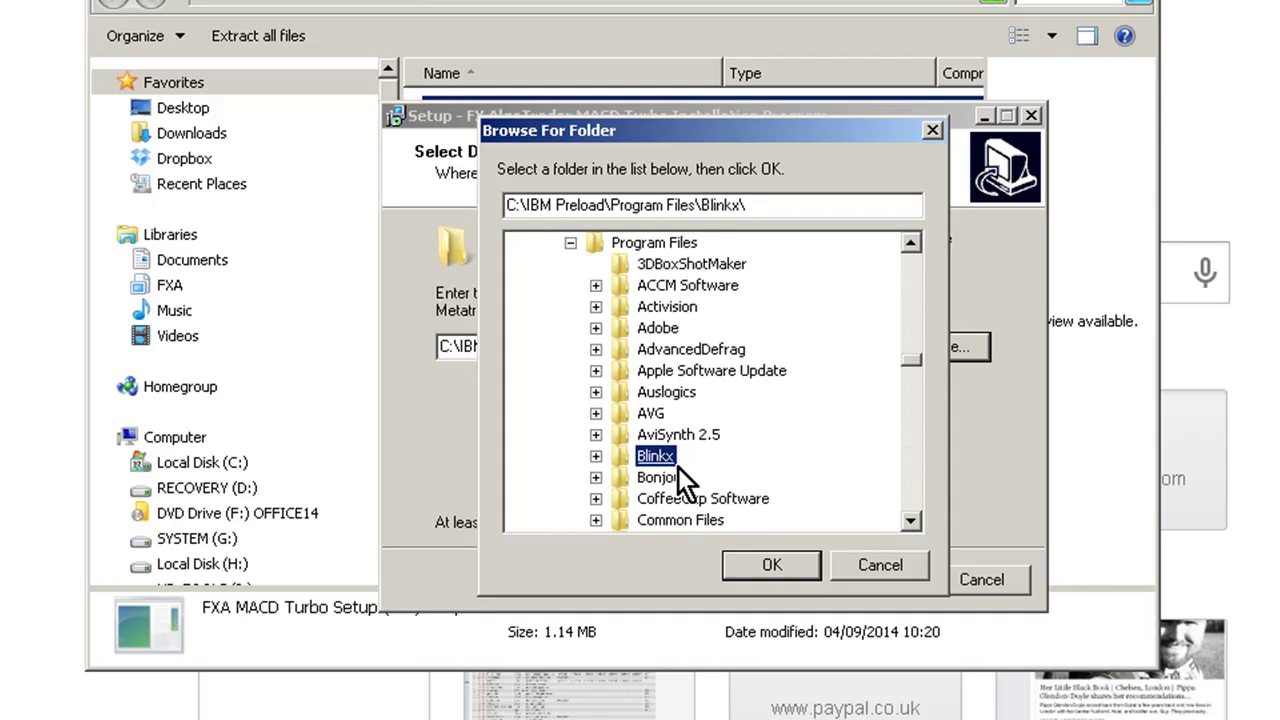
pyautogui.press('o')
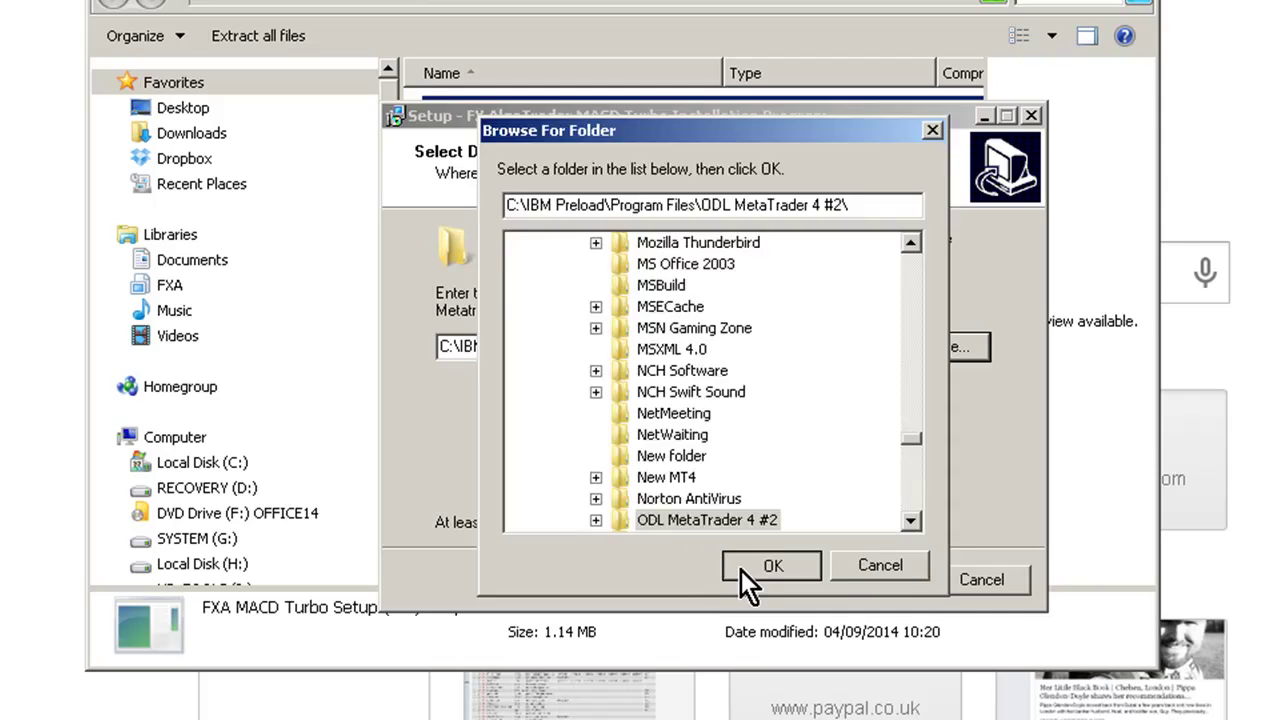
pyautogui.click(741, 567)
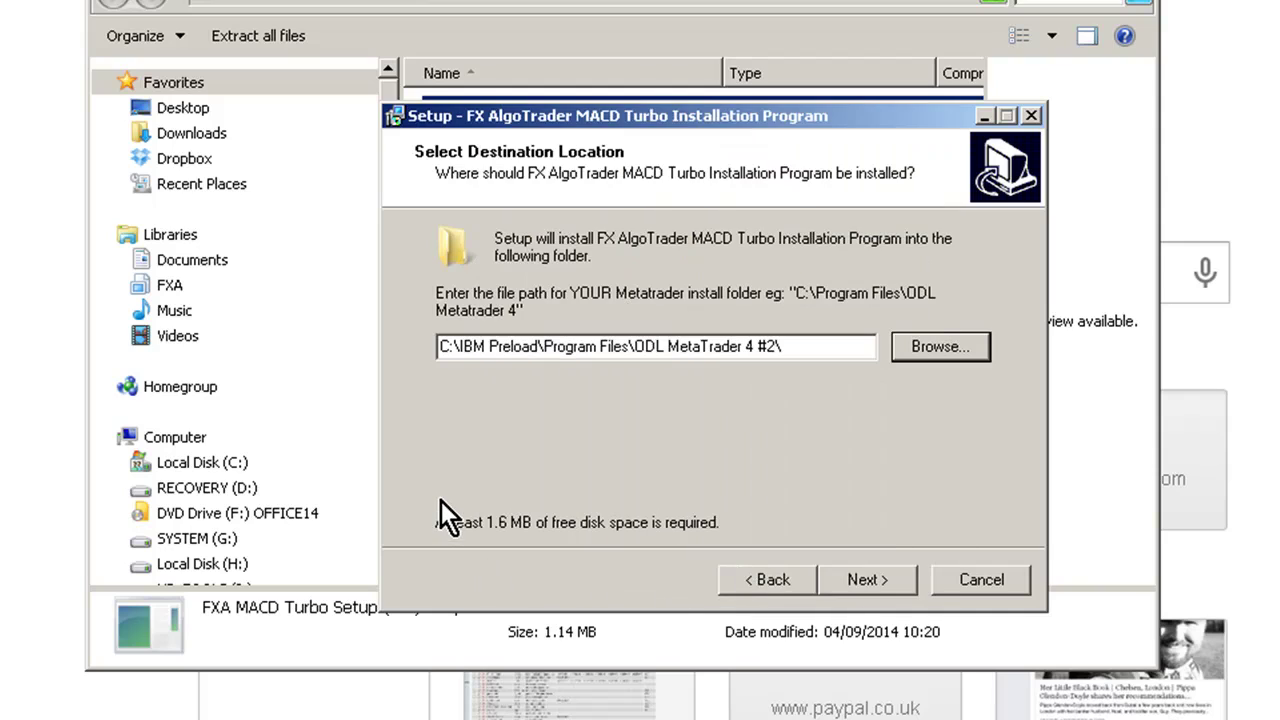
# - Install MACD Turbo and close the finished wizard
pyautogui.click(843, 590)
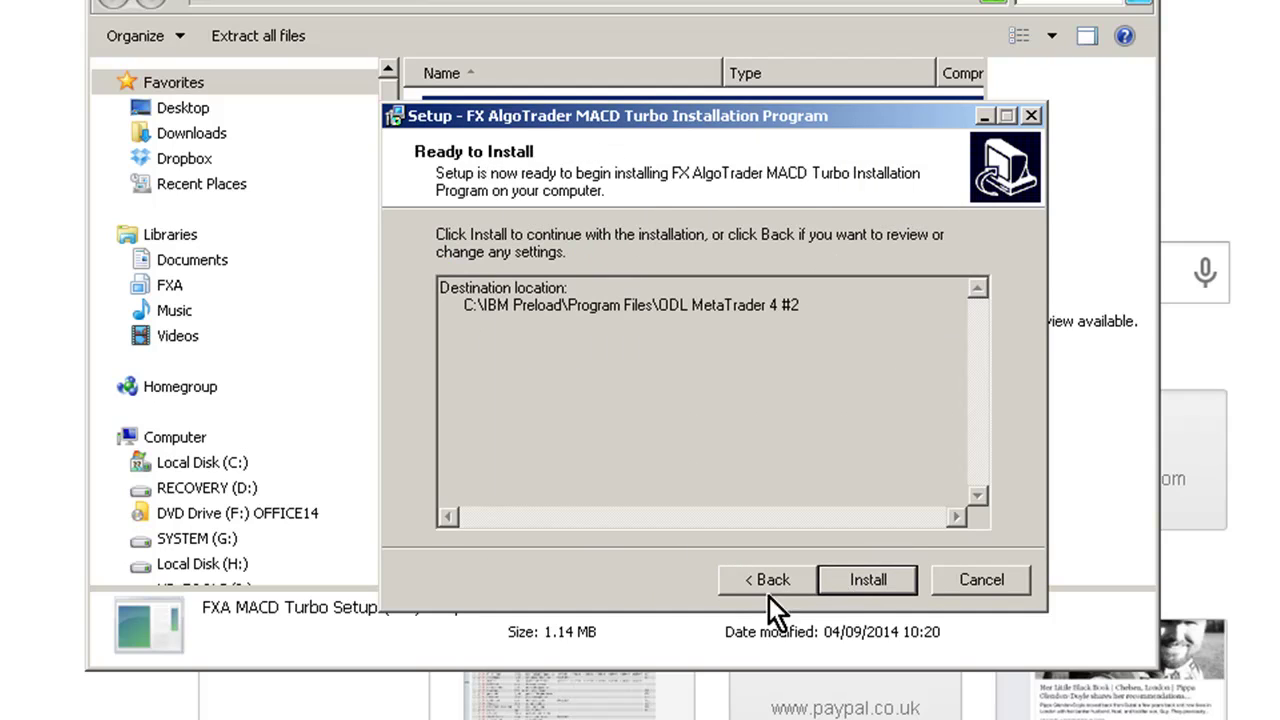
pyautogui.click(862, 578)
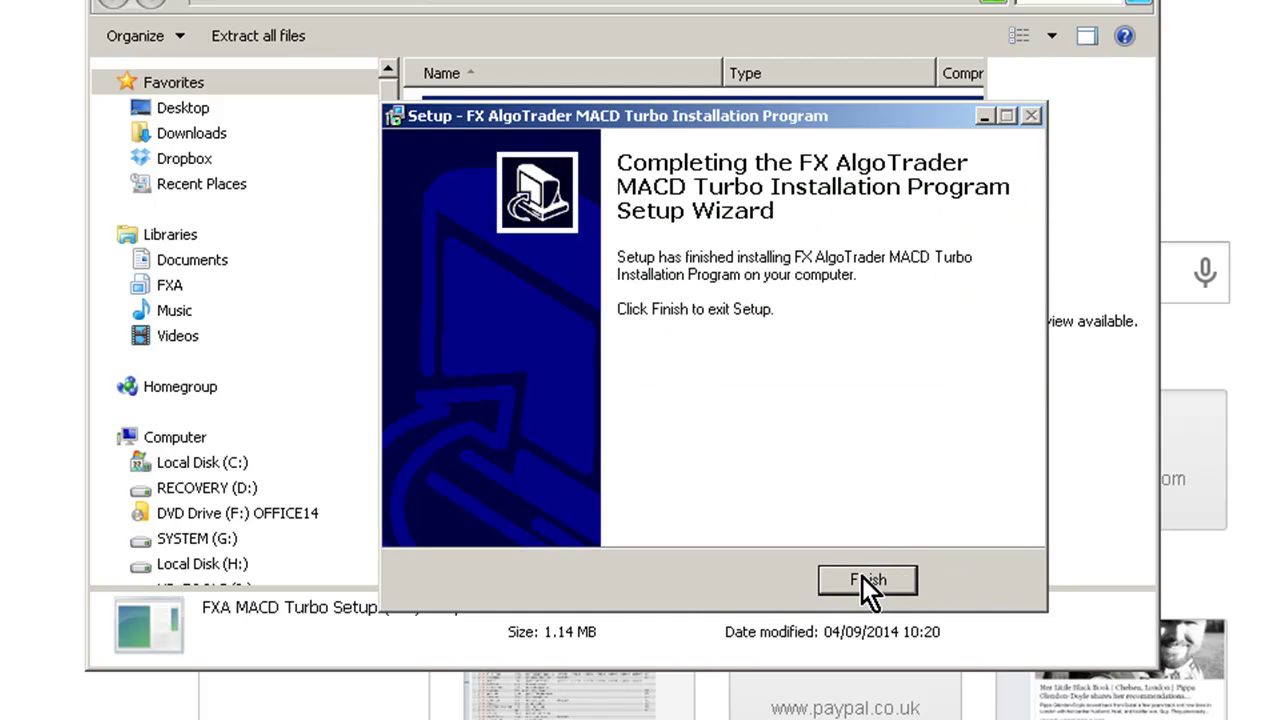
pyautogui.click(866, 580)
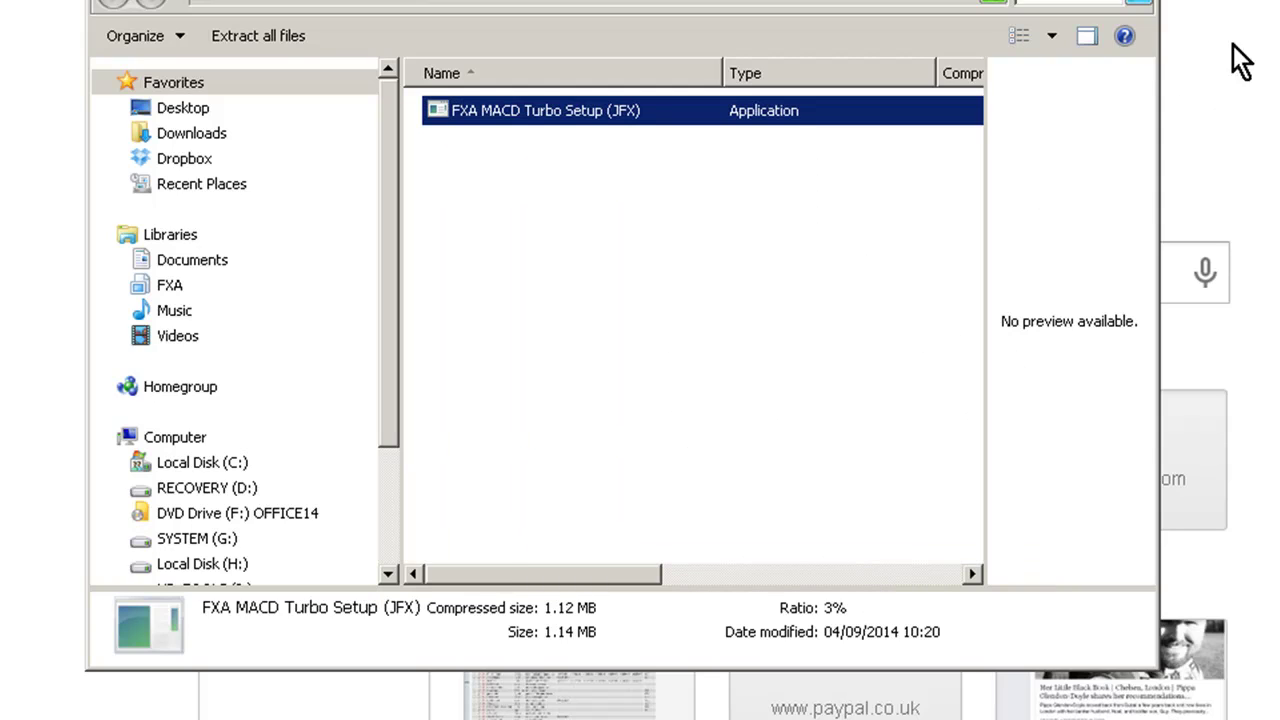
# - Close the MetaTrader install folder window and bring the MetaTrader 4 terminal forward
pyautogui.click(80, 174)
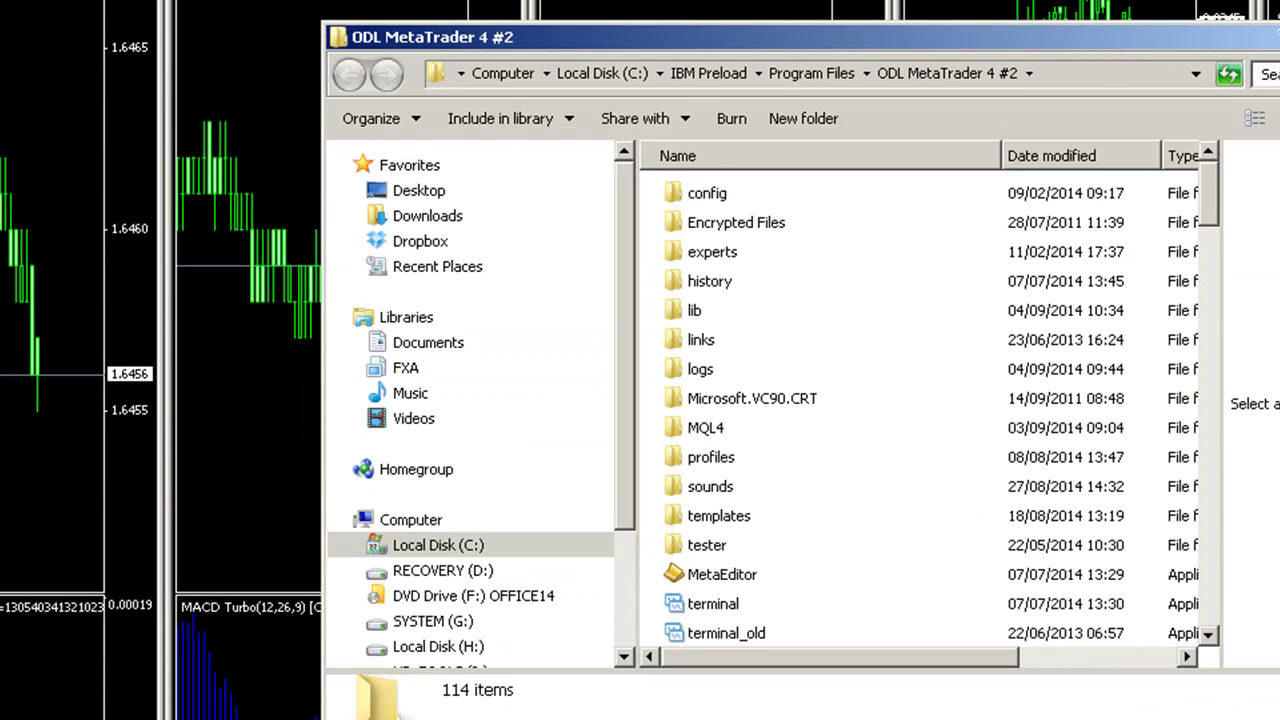
pyautogui.click(605, 715)
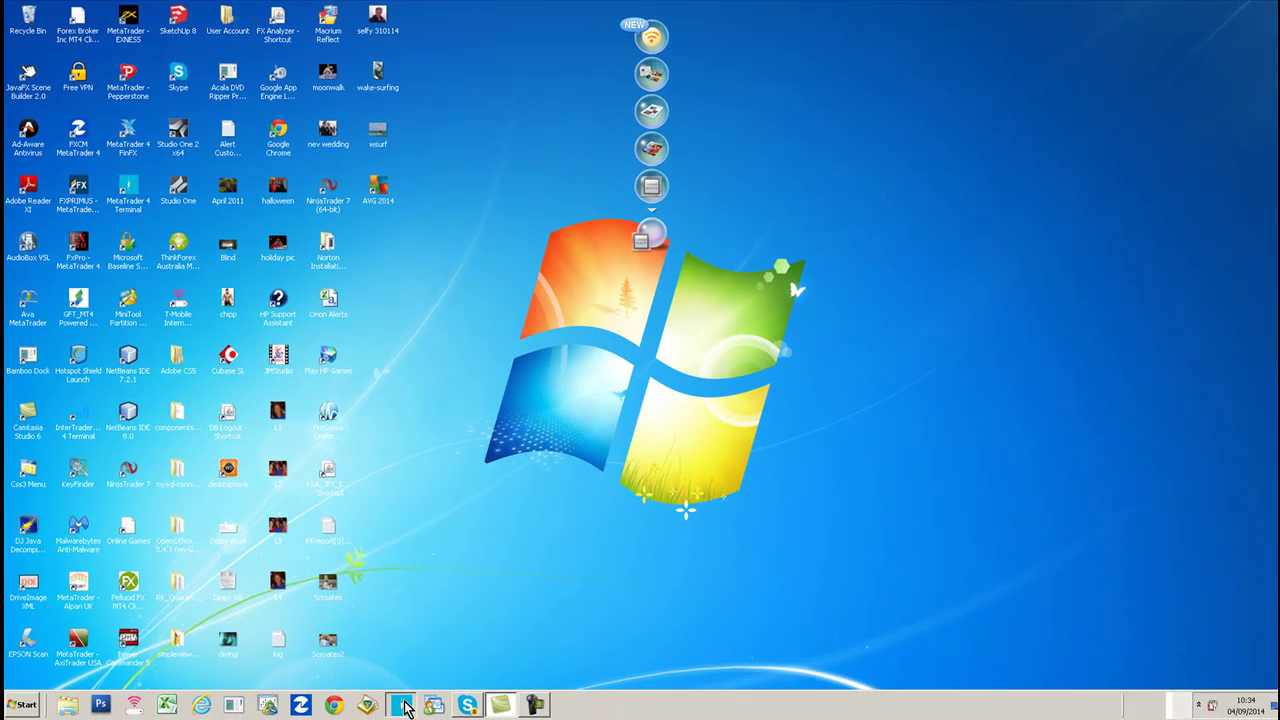
pyautogui.click(401, 705)
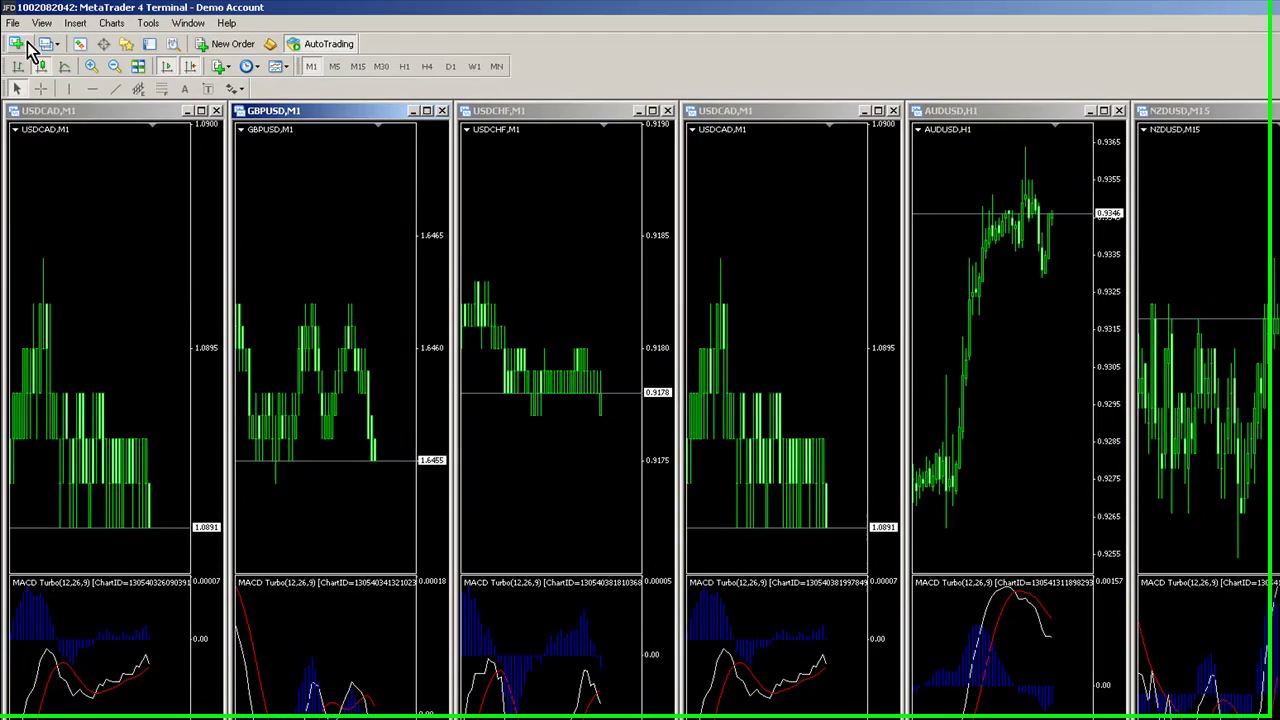
# - Open the ODL MetaTrader 4 #2 data folder and launch FXA_JFX_Interface from it
pyautogui.click(11, 18)
pyautogui.click(76, 186)
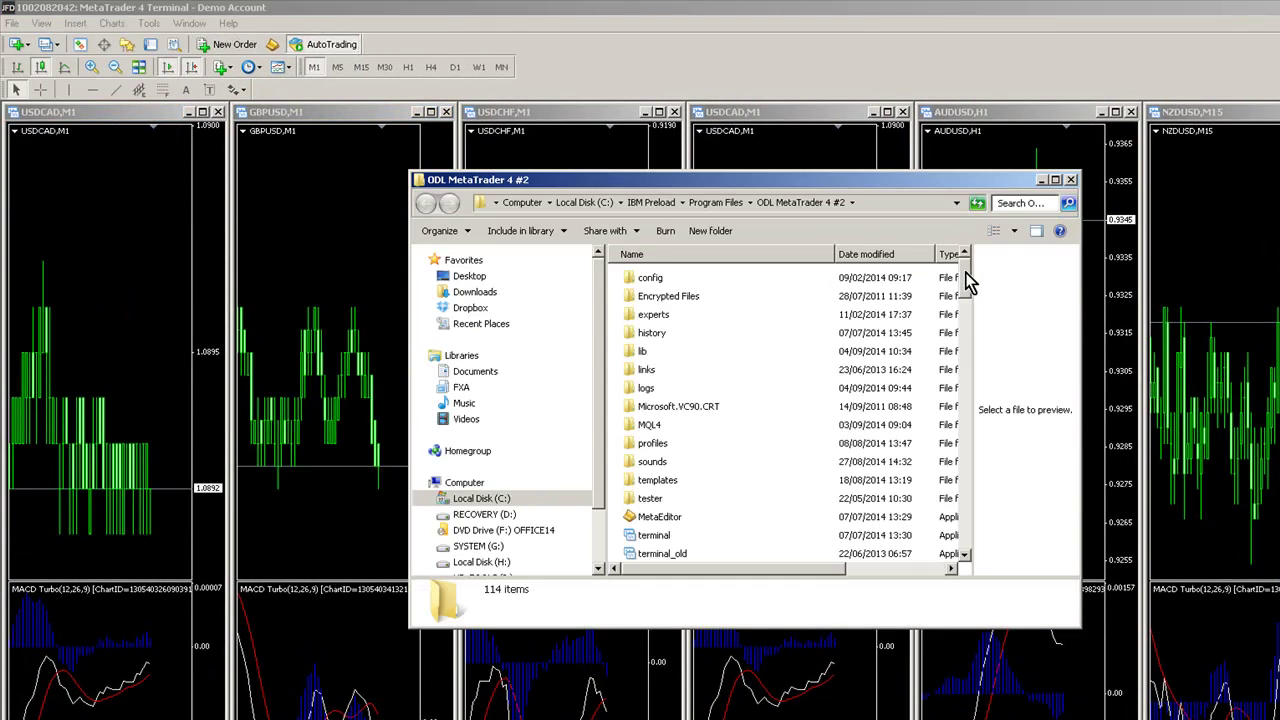
pyautogui.moveTo(966, 276); pyautogui.dragTo(968, 283)
pyautogui.scroll(-3, 967, 283)
pyautogui.scroll(1, 967, 283)
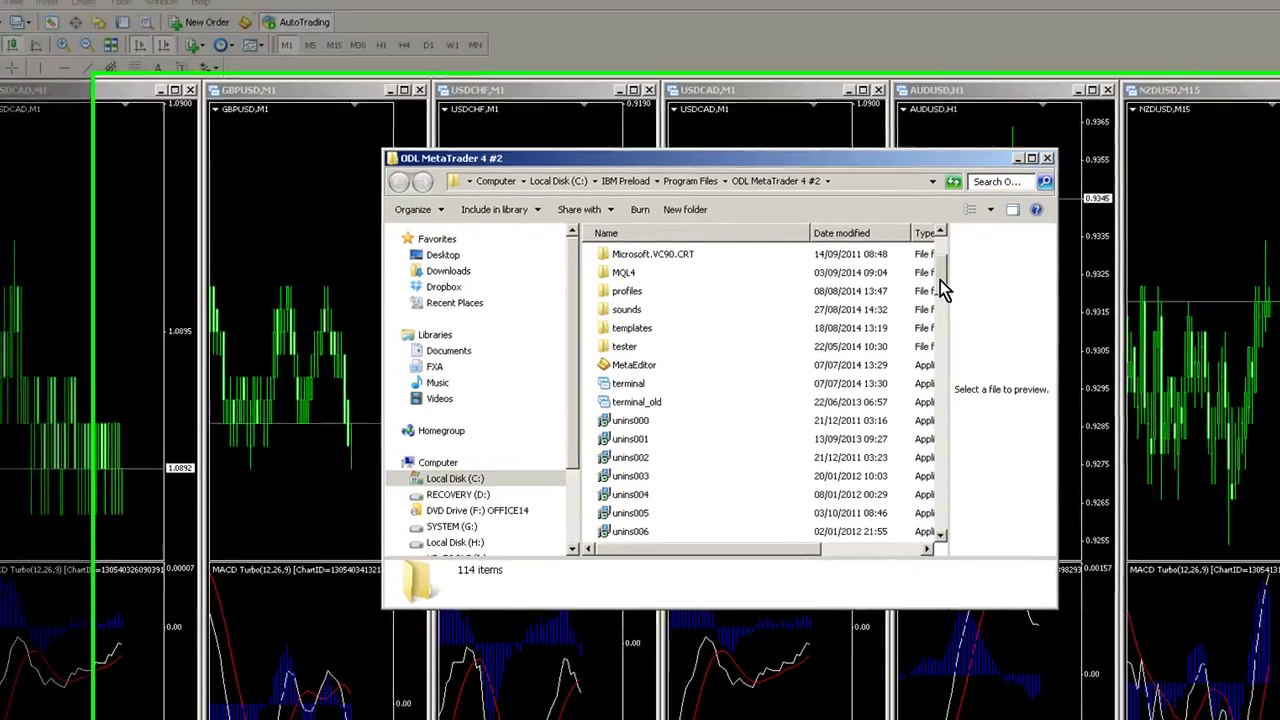
pyautogui.scroll(-4, 962, 320)
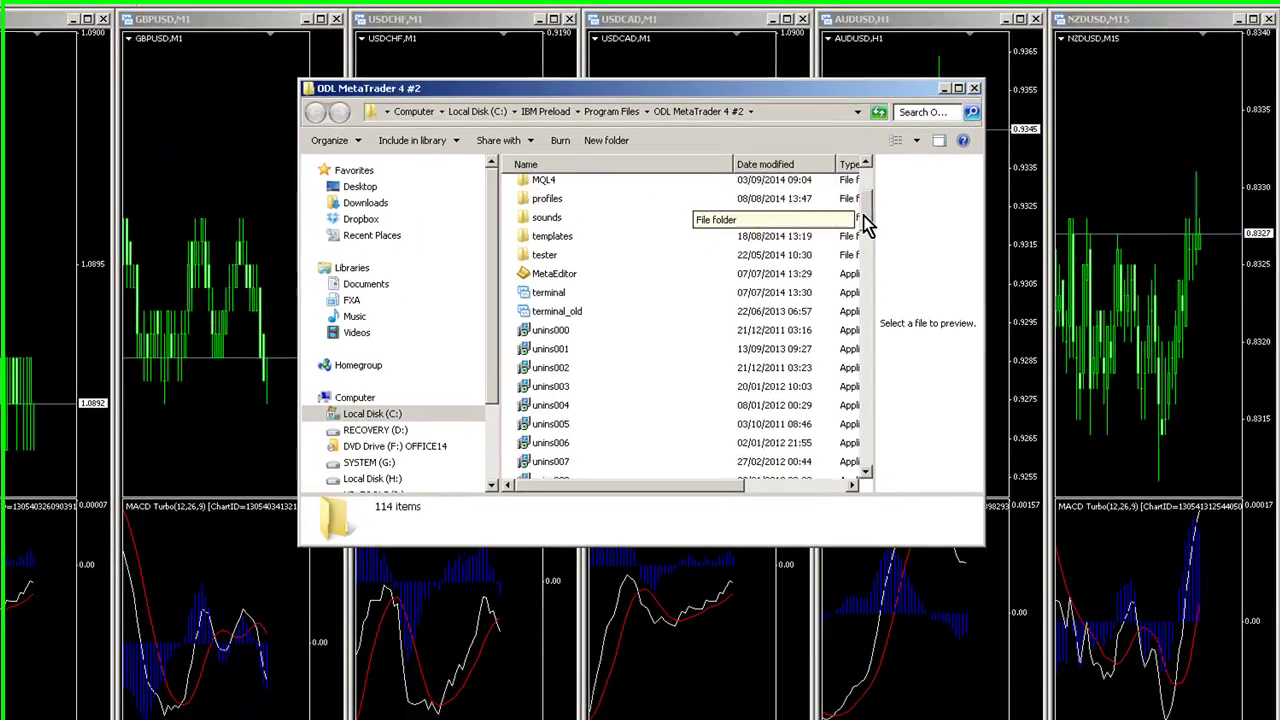
pyautogui.moveTo(860, 240); pyautogui.dragTo(864, 337)
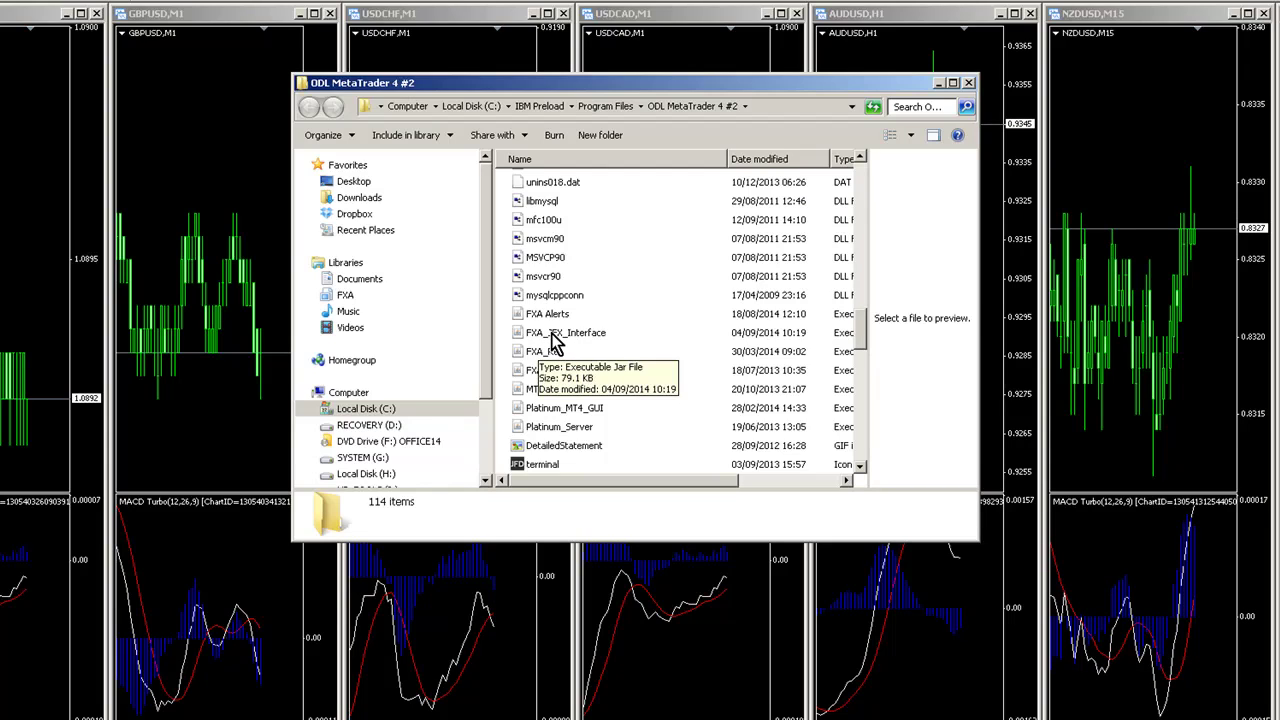
pyautogui.doubleClick(553, 336)
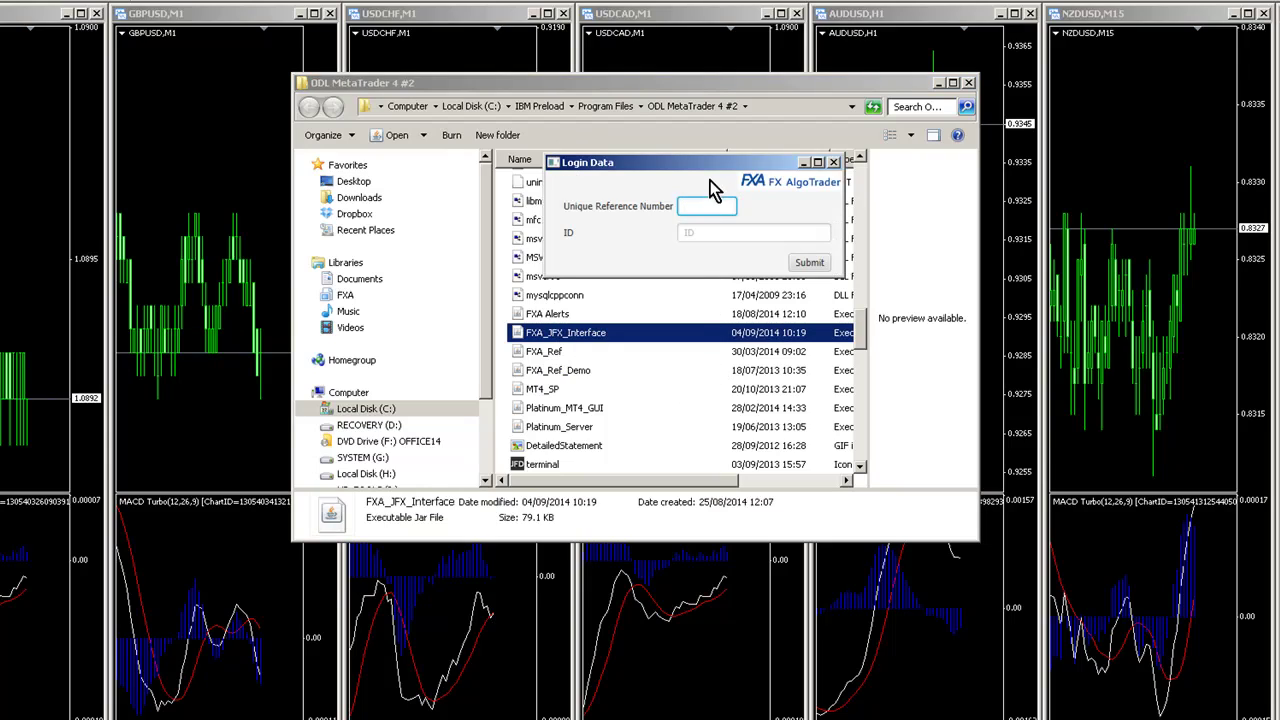
# - Submit the reference number and ID in Login Data, then close the data folder window
pyautogui.moveTo(710, 175); pyautogui.dragTo(710, 229)
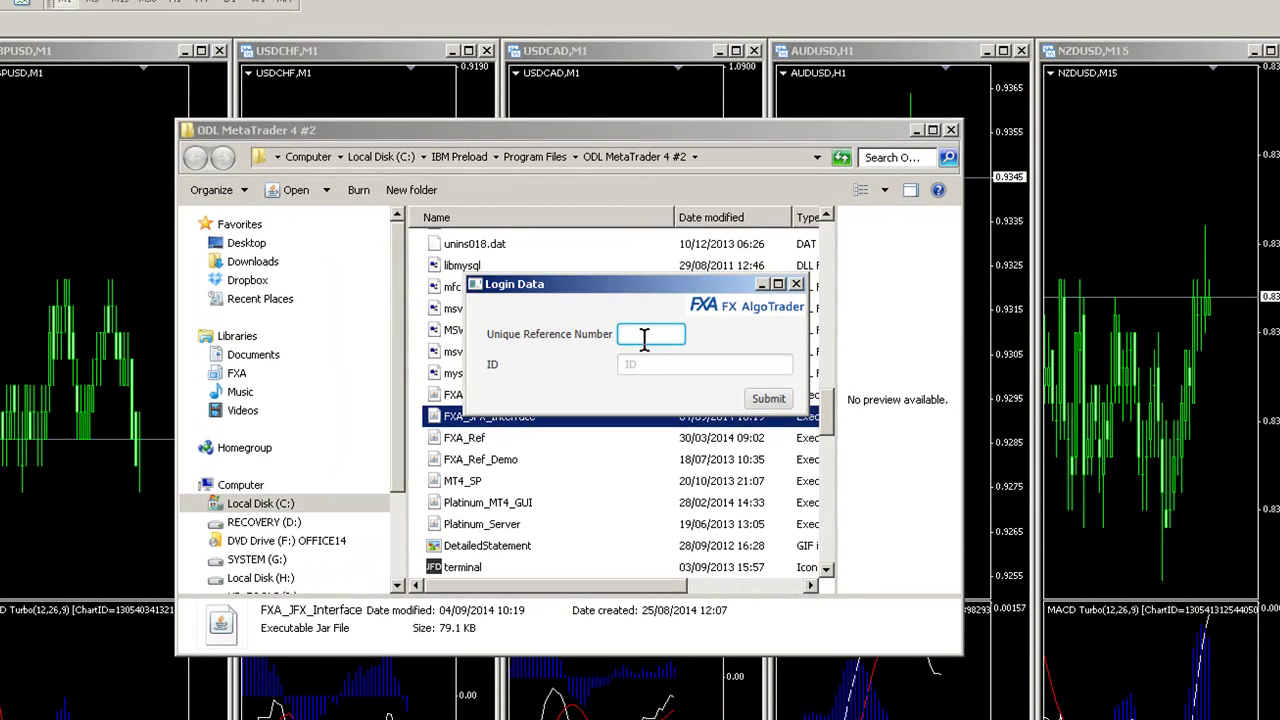
pyautogui.click(645, 363)
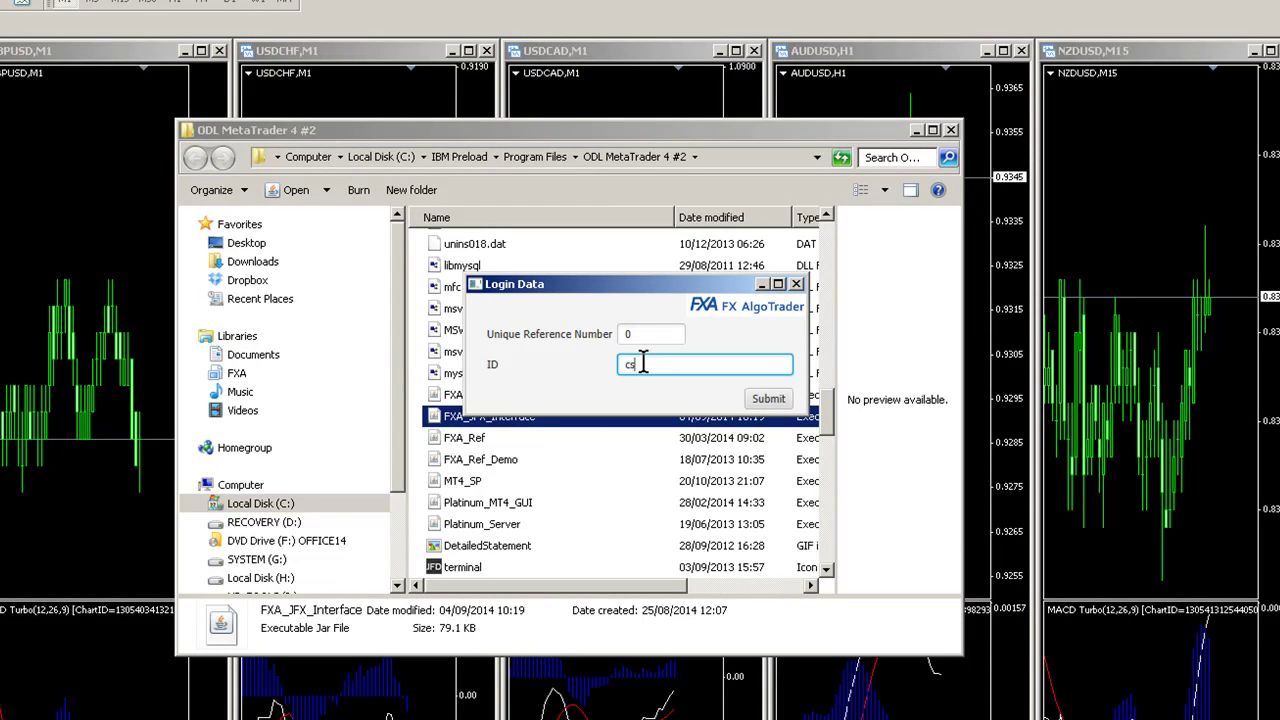
pyautogui.click(766, 399)
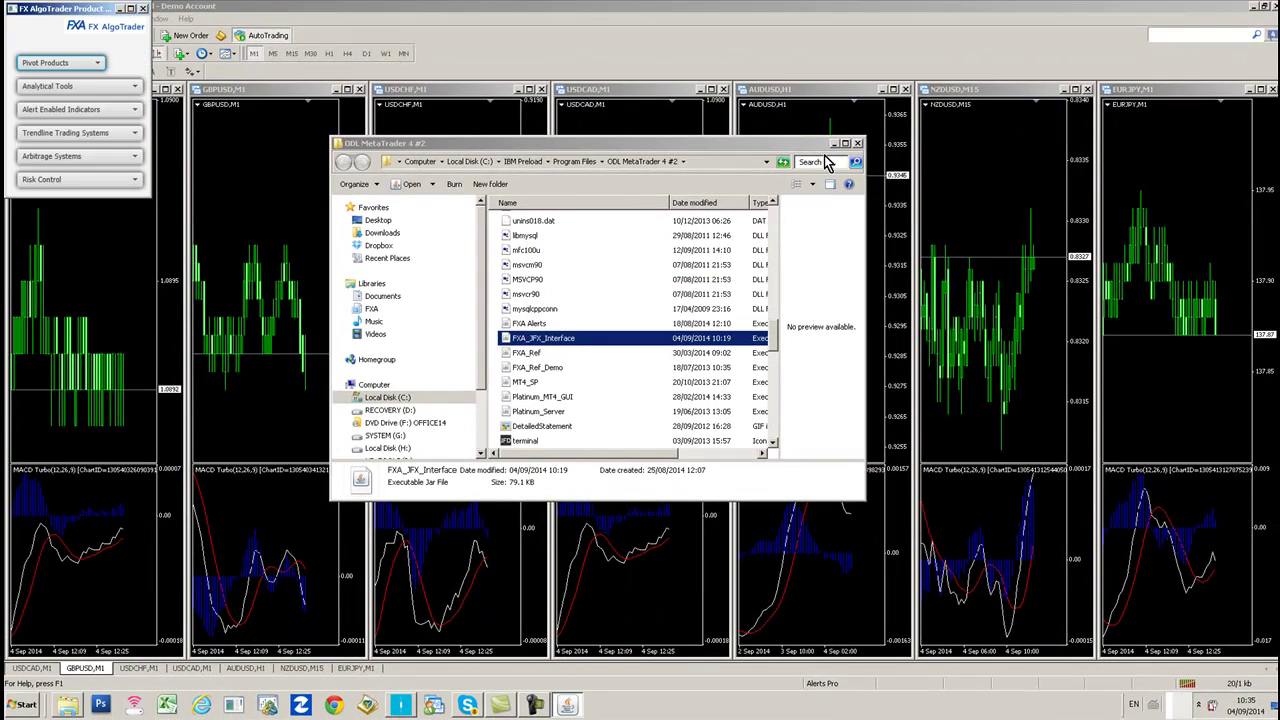
pyautogui.click(859, 145)
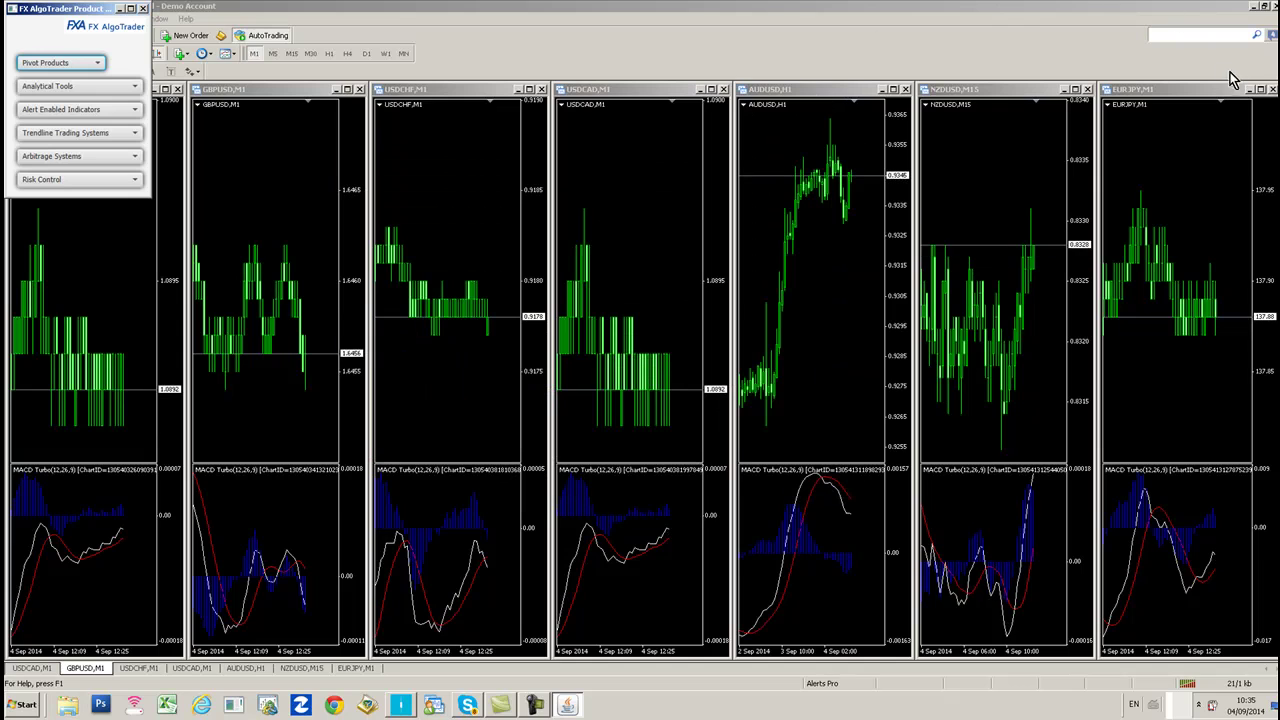
# - Close the EURJPY, AUDUSD, USDCAD, USDCHF and last remaining charts
pyautogui.click(1271, 90)
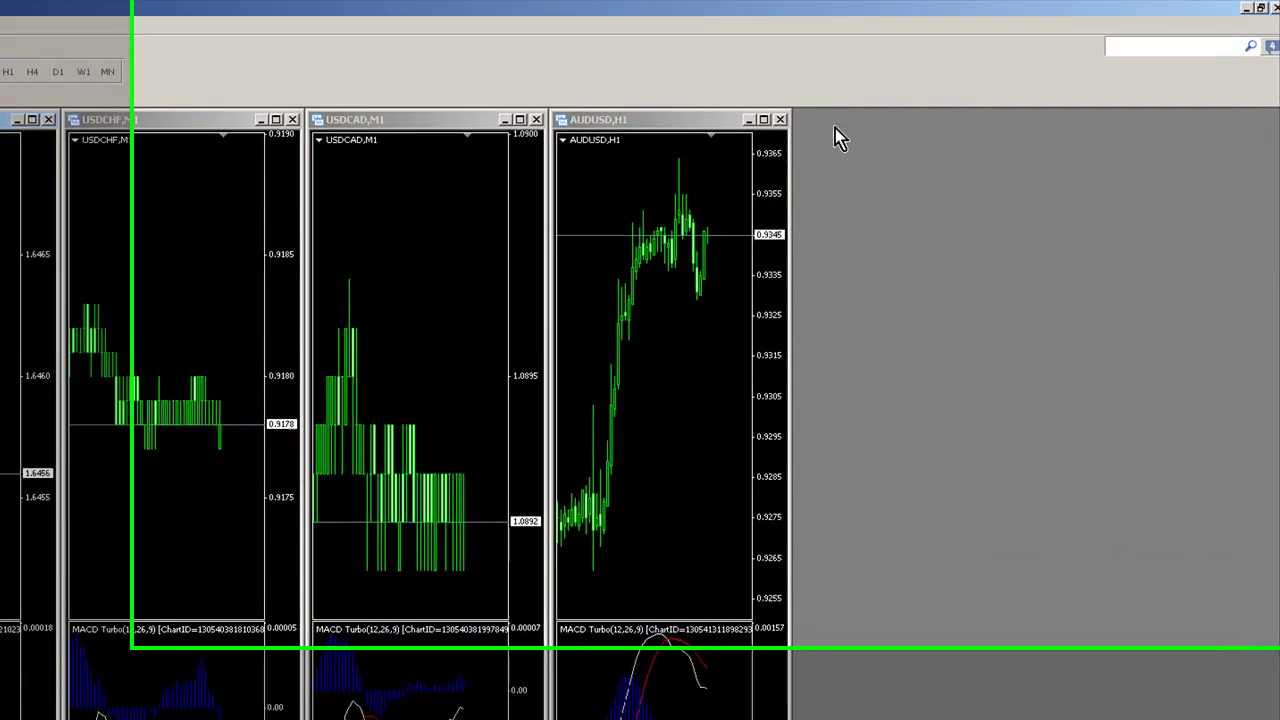
pyautogui.click(721, 133)
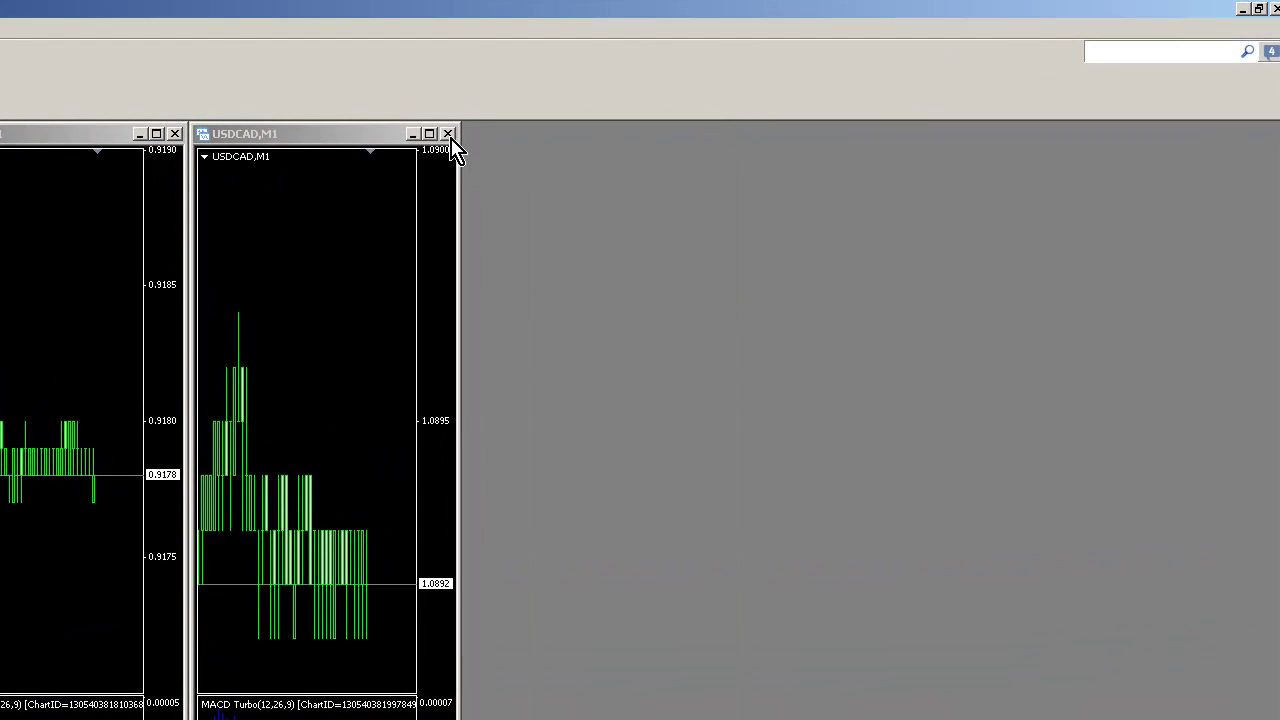
pyautogui.click(448, 133)
pyautogui.click(185, 133)
pyautogui.click(472, 115)
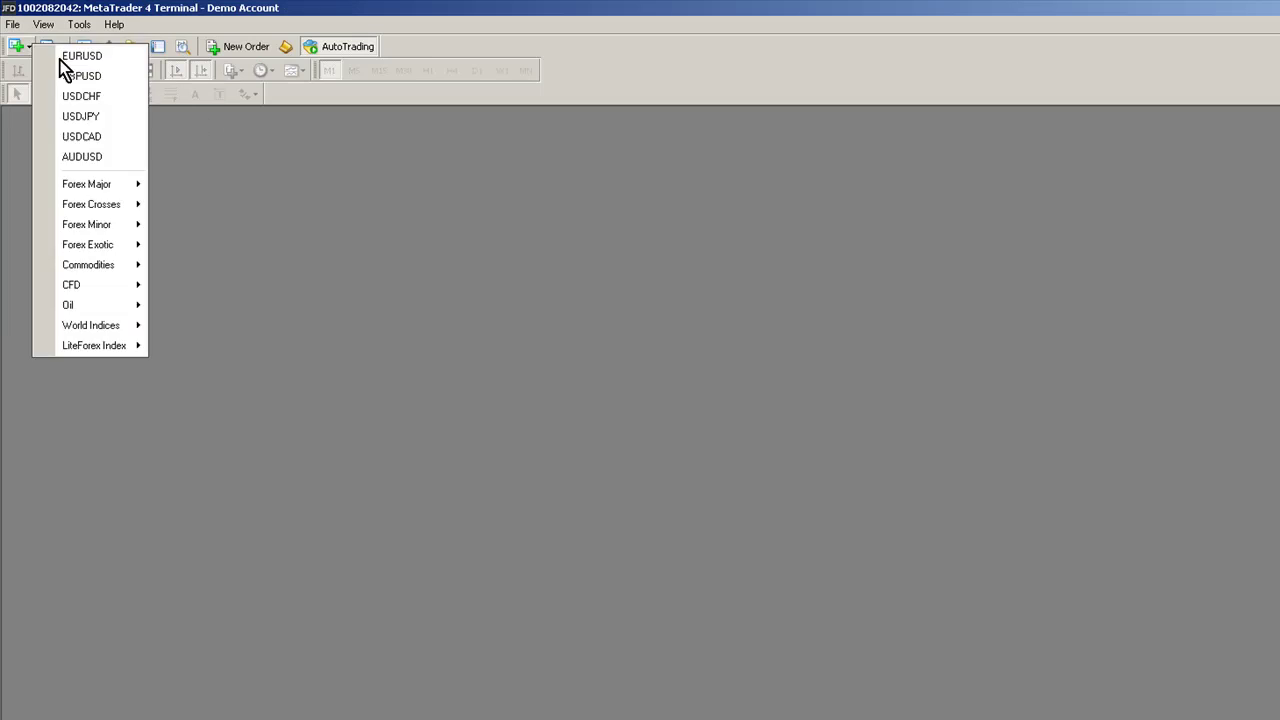
# - Open a new EURUSD chart and scroll the Navigator's indicators down to MACD_Turbo_JFX
pyautogui.click(60, 57)
pyautogui.hotkey('ctrl', 'n')
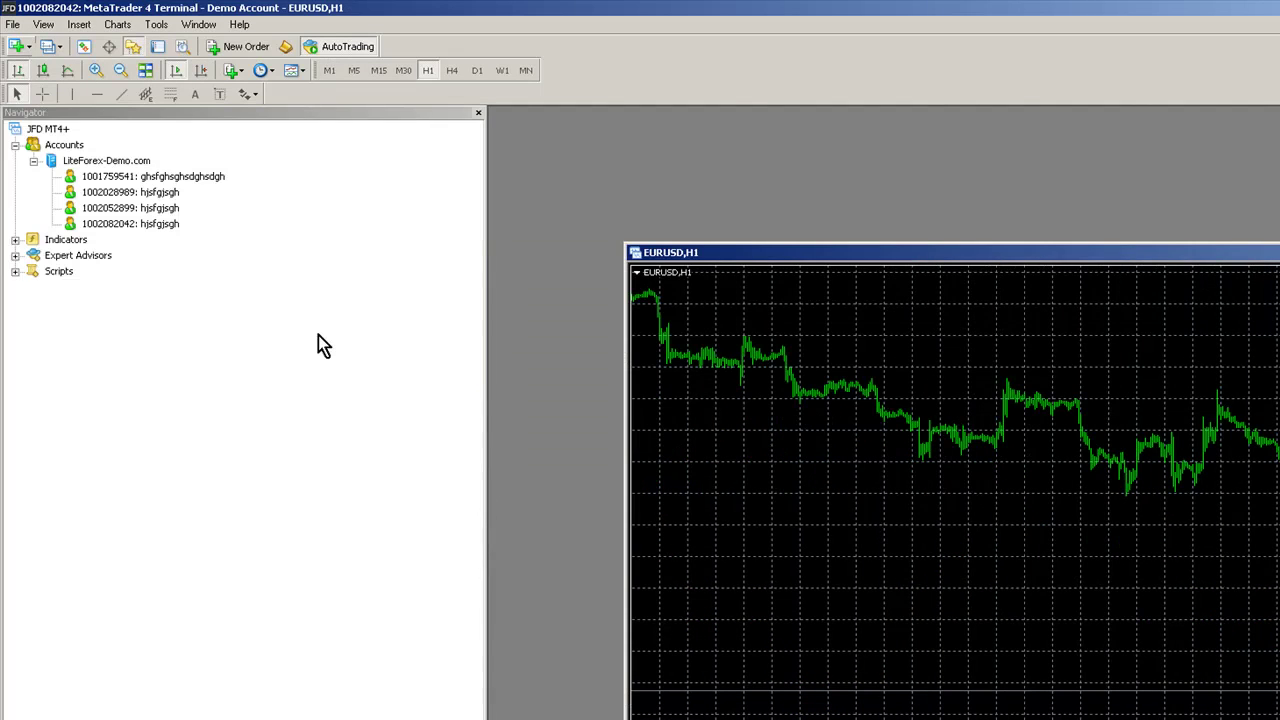
pyautogui.click(18, 240)
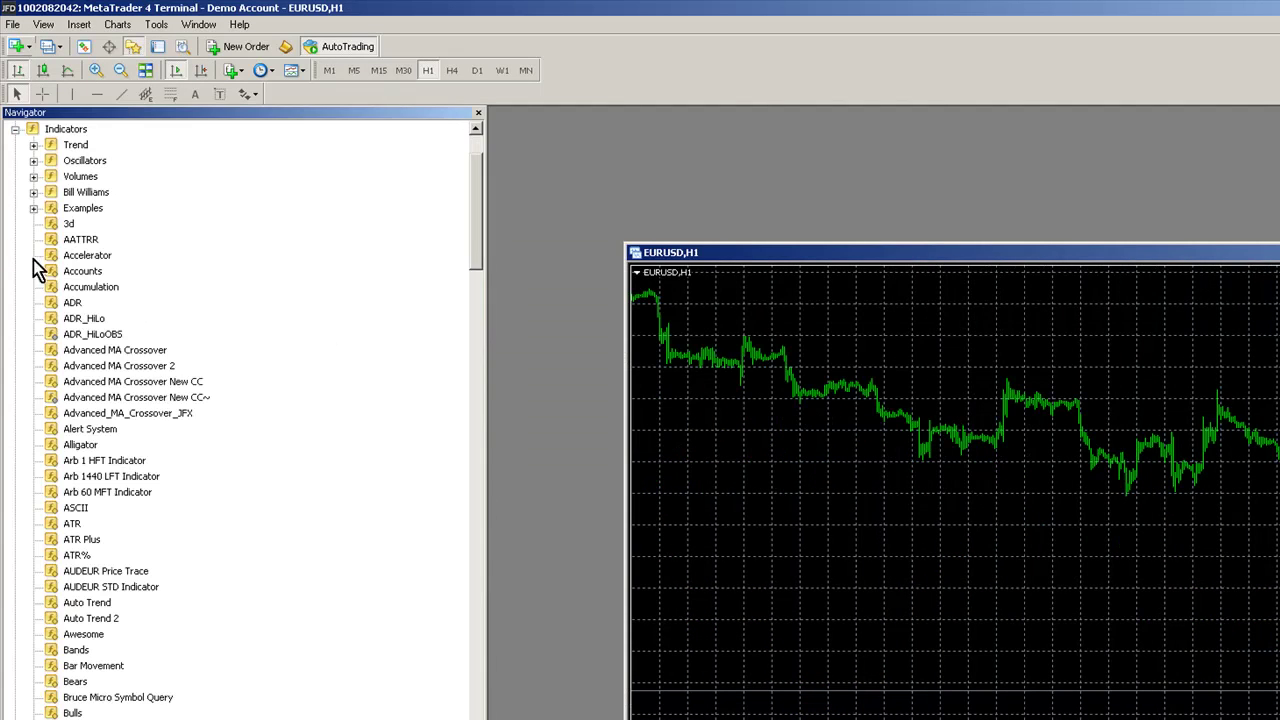
pyautogui.click(121, 463)
pyautogui.scroll(-3, 121, 467)
pyautogui.scroll(-20, 127, 480)
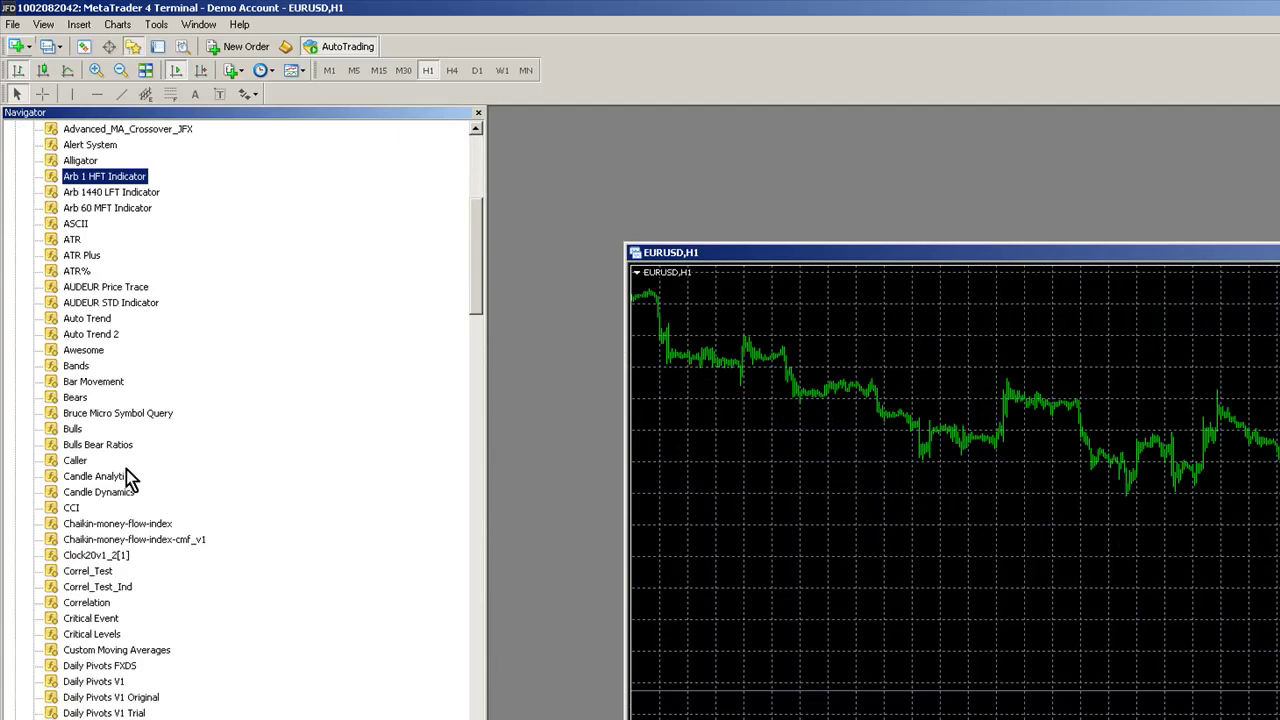
pyautogui.scroll(-4, 129, 477)
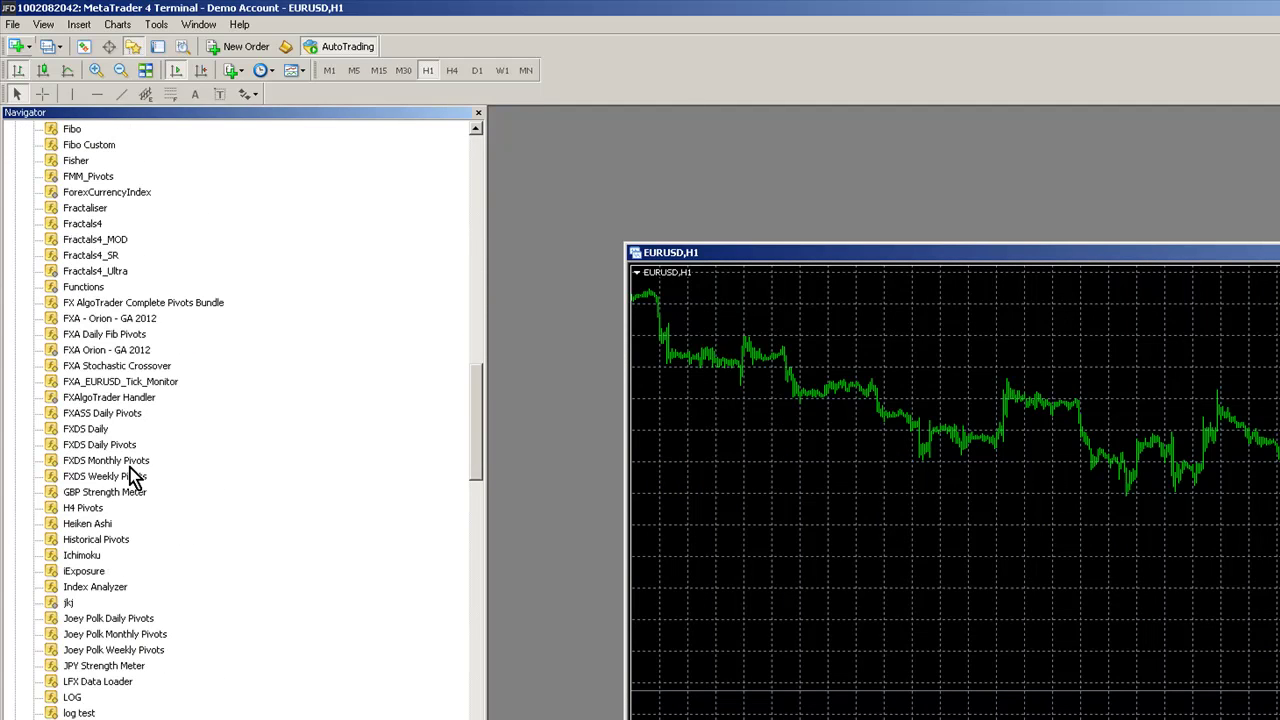
pyautogui.scroll(-5, 165, 455)
pyautogui.scroll(-4, 165, 458)
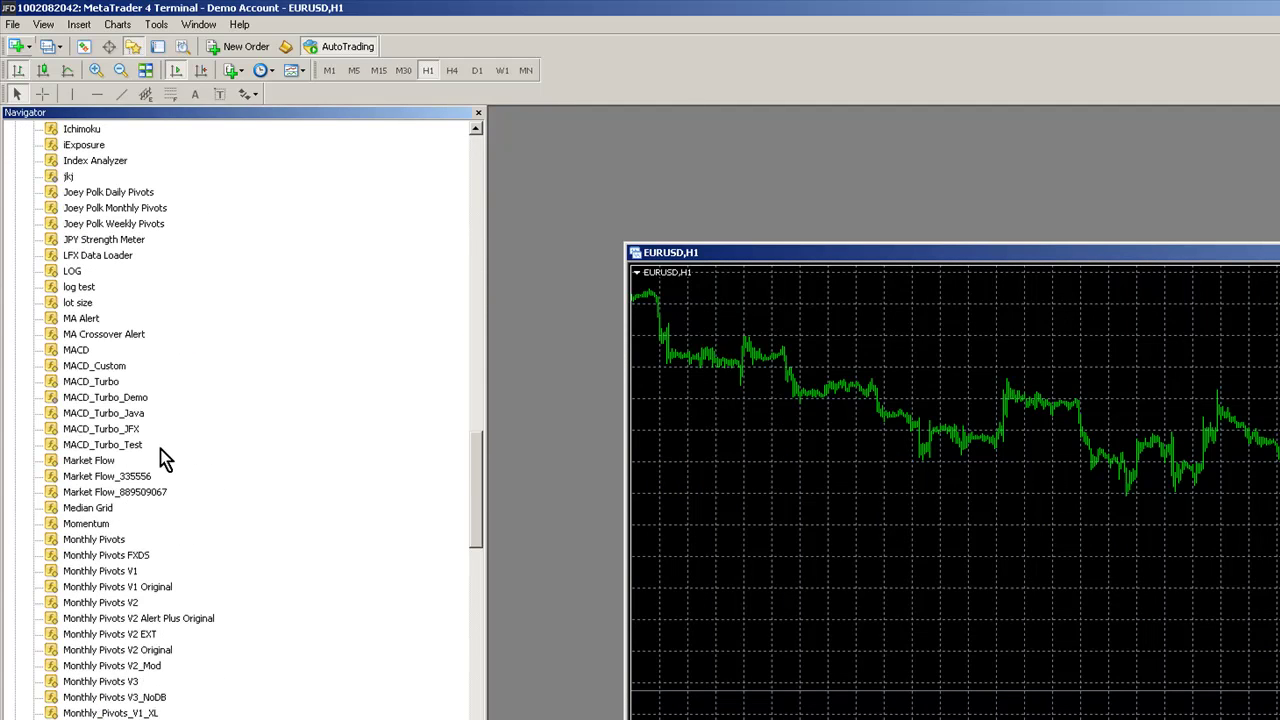
pyautogui.click(100, 429)
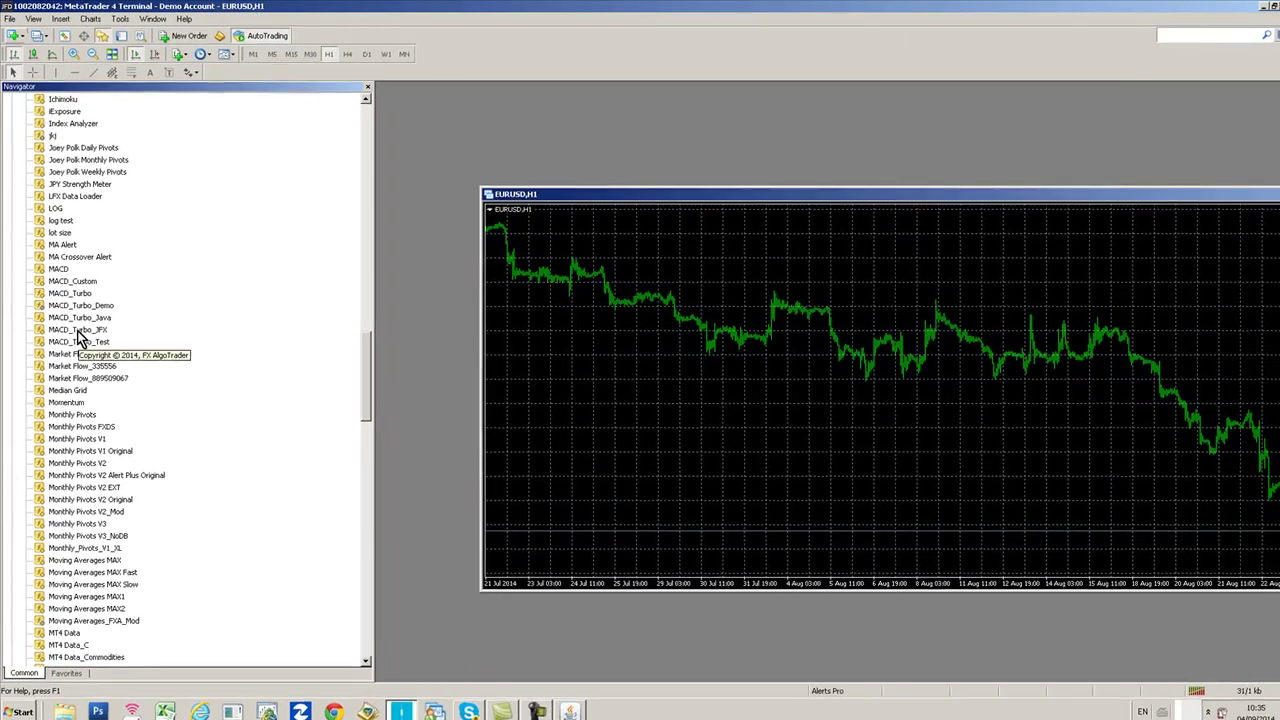
pyautogui.moveTo(843, 316); pyautogui.dragTo(843, 316)
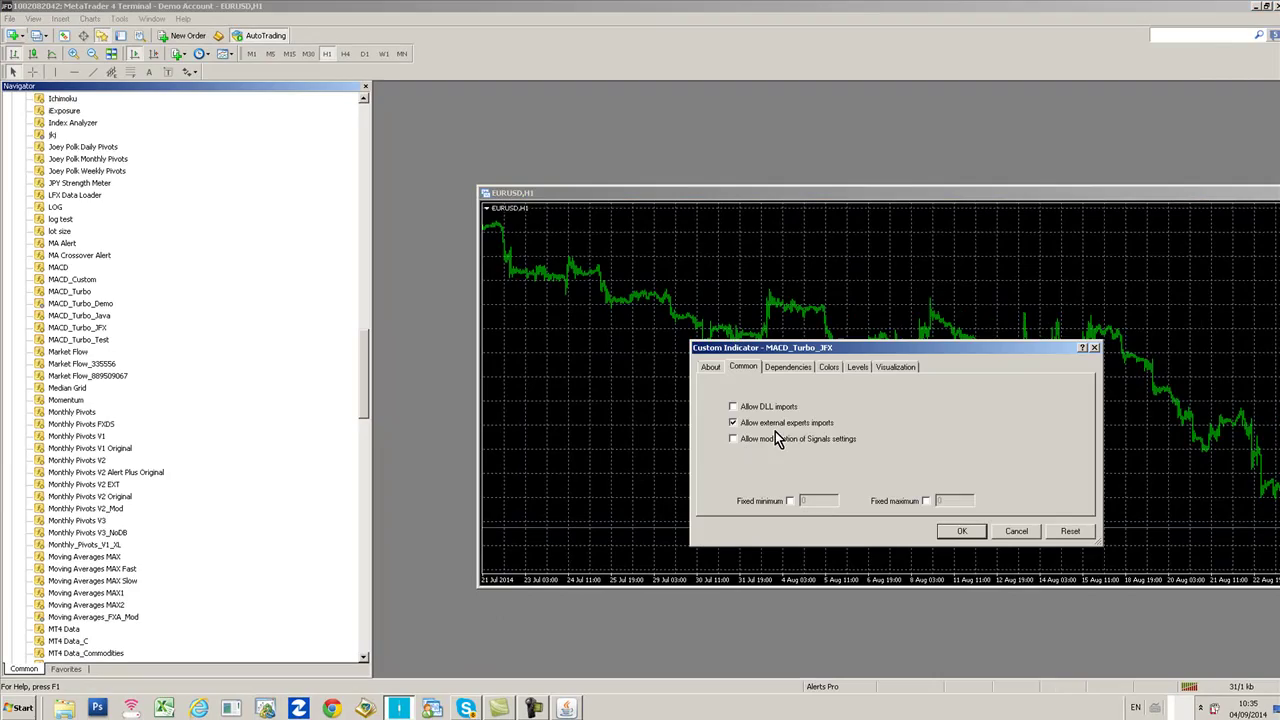
pyautogui.click(961, 531)
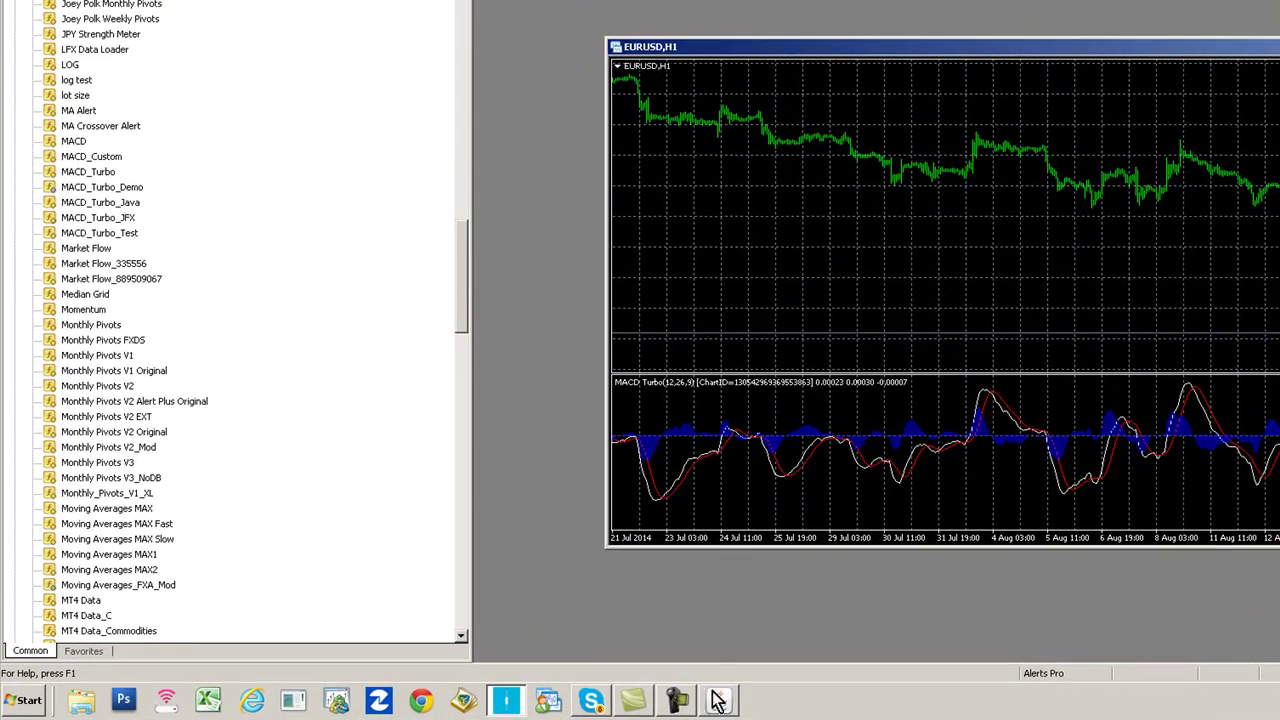
pyautogui.moveTo(576, 707)
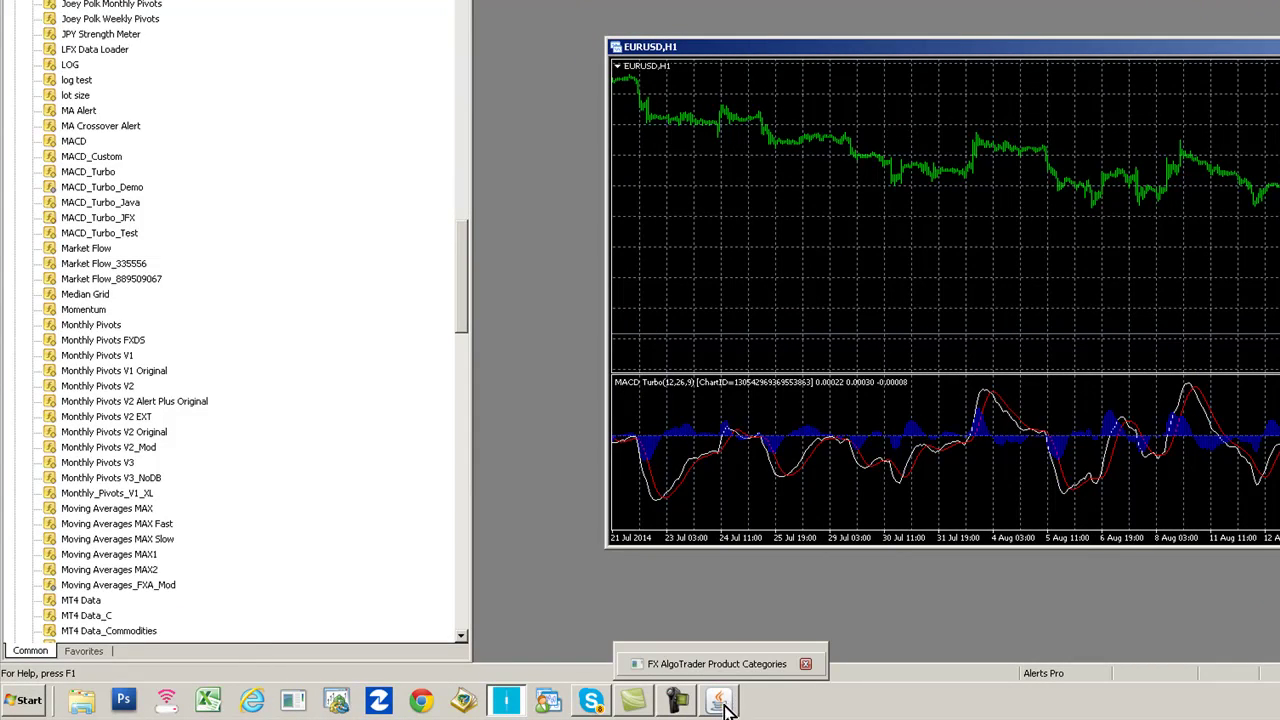
# - Open the MACD Turbo control panel from FX AlgoTrader's Alert Enabled Indicators
pyautogui.click(723, 703)
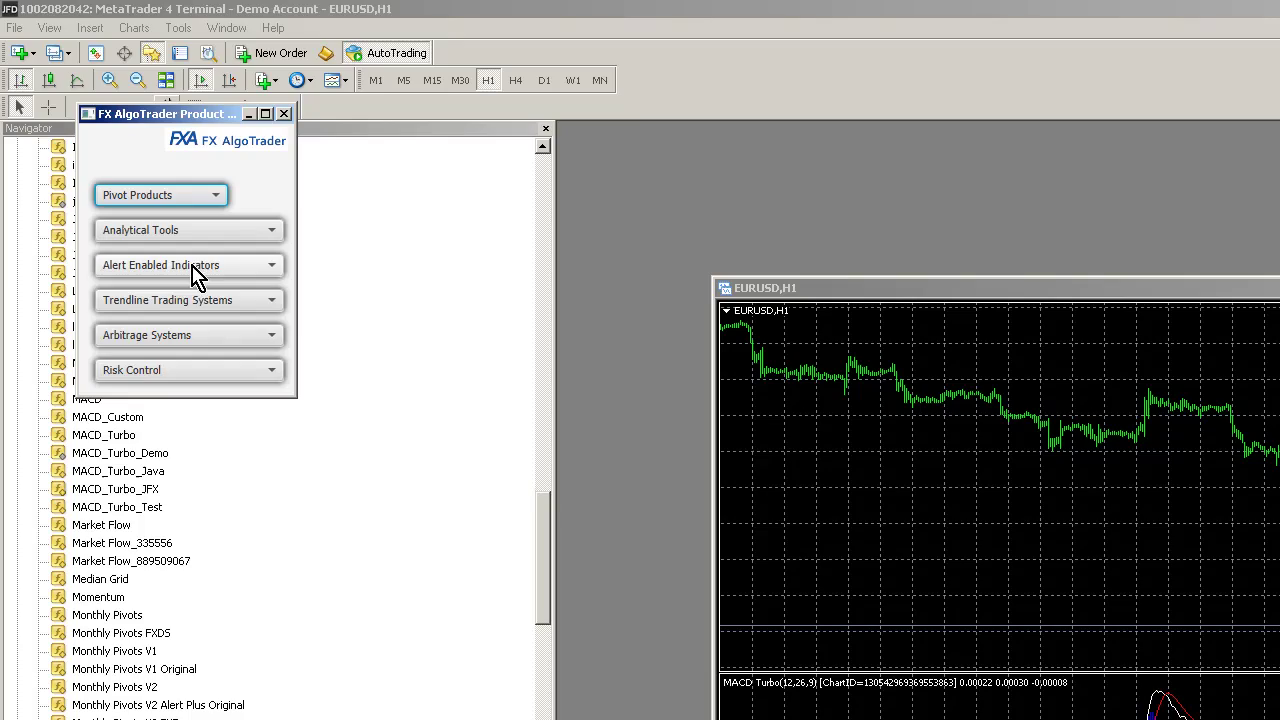
pyautogui.click(153, 266)
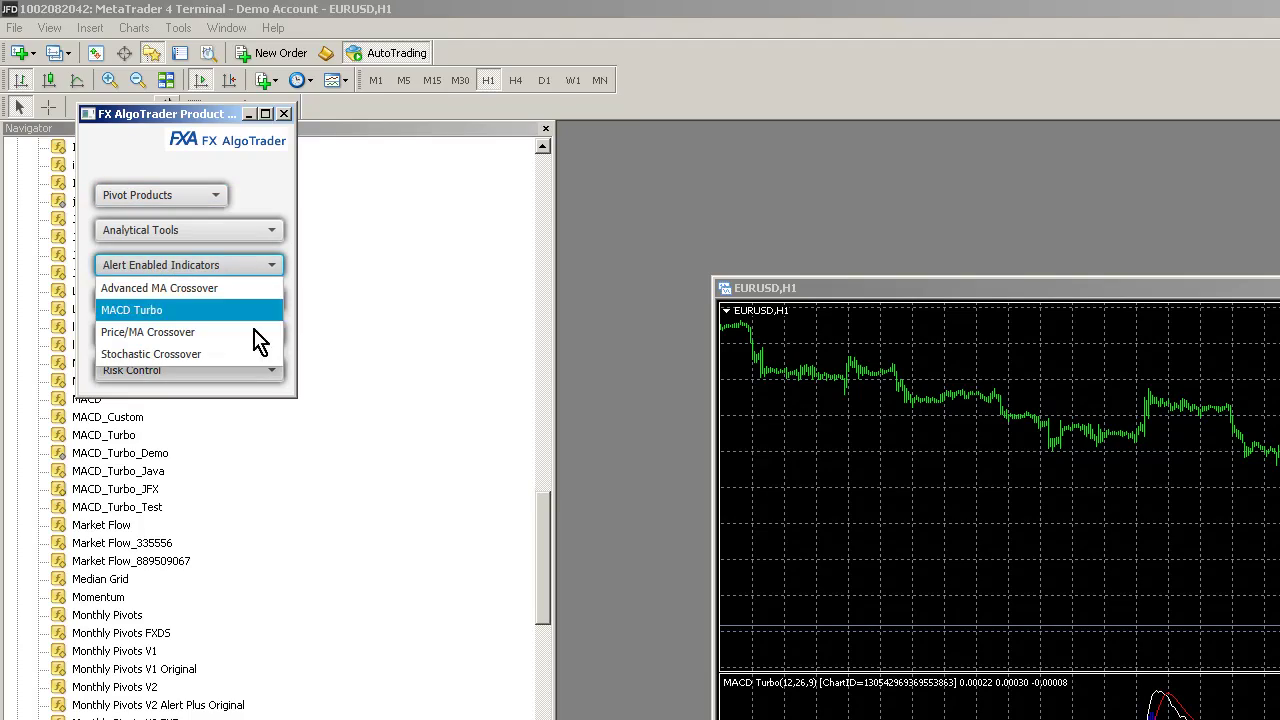
pyautogui.click(140, 320)
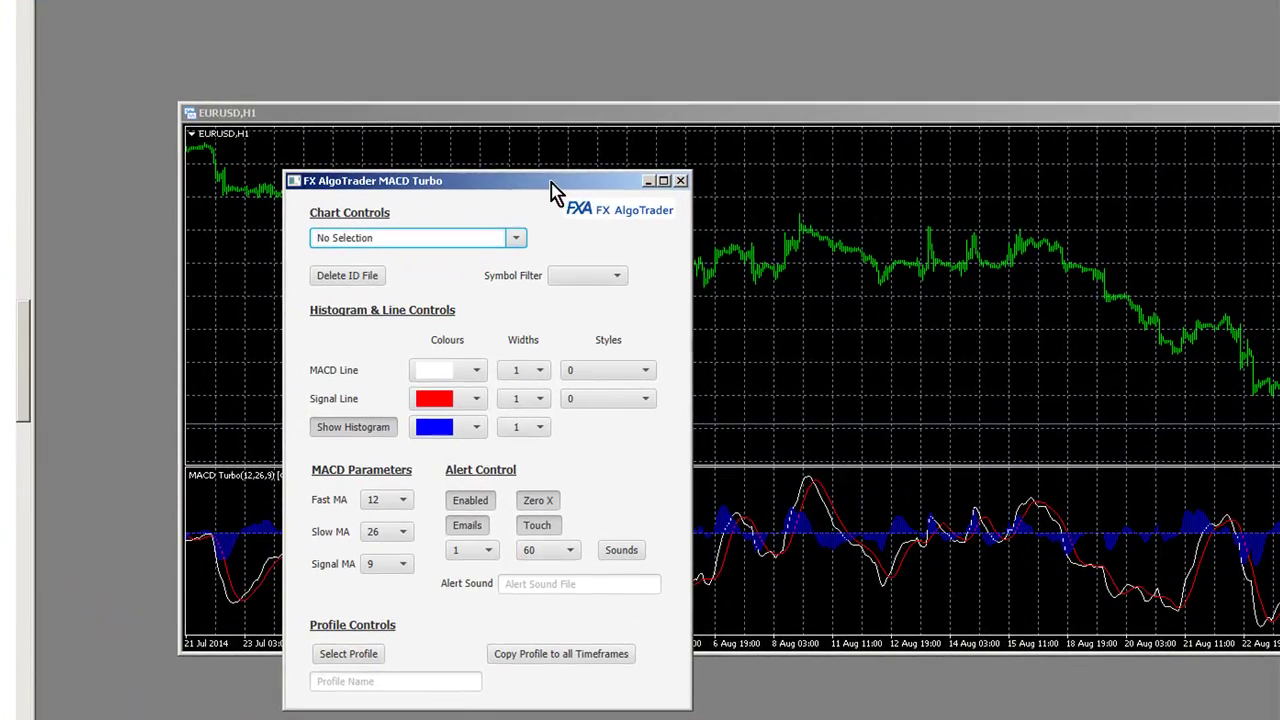
# - Place the MACD Turbo panel to the left of the EURUSD chart
pyautogui.moveTo(757, 251); pyautogui.dragTo(875, 247)
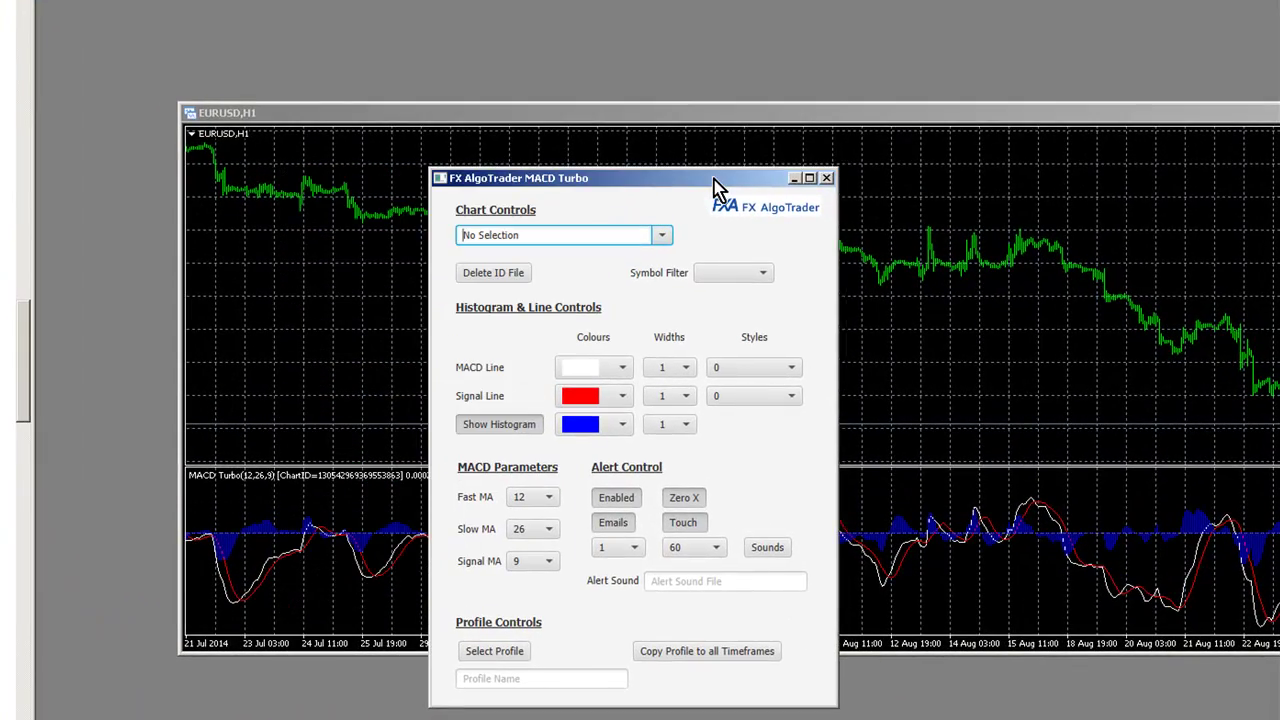
pyautogui.moveTo(715, 188); pyautogui.dragTo(2, 32)
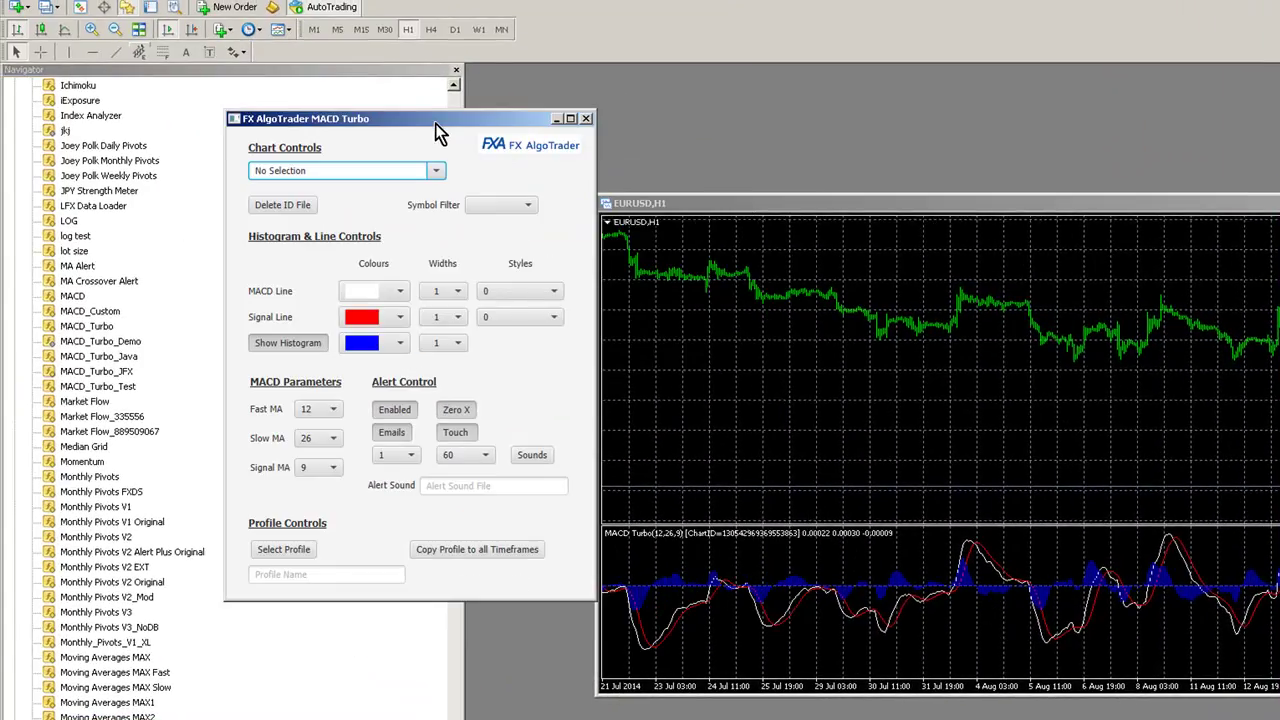
pyautogui.moveTo(437, 130); pyautogui.dragTo(373, 121)
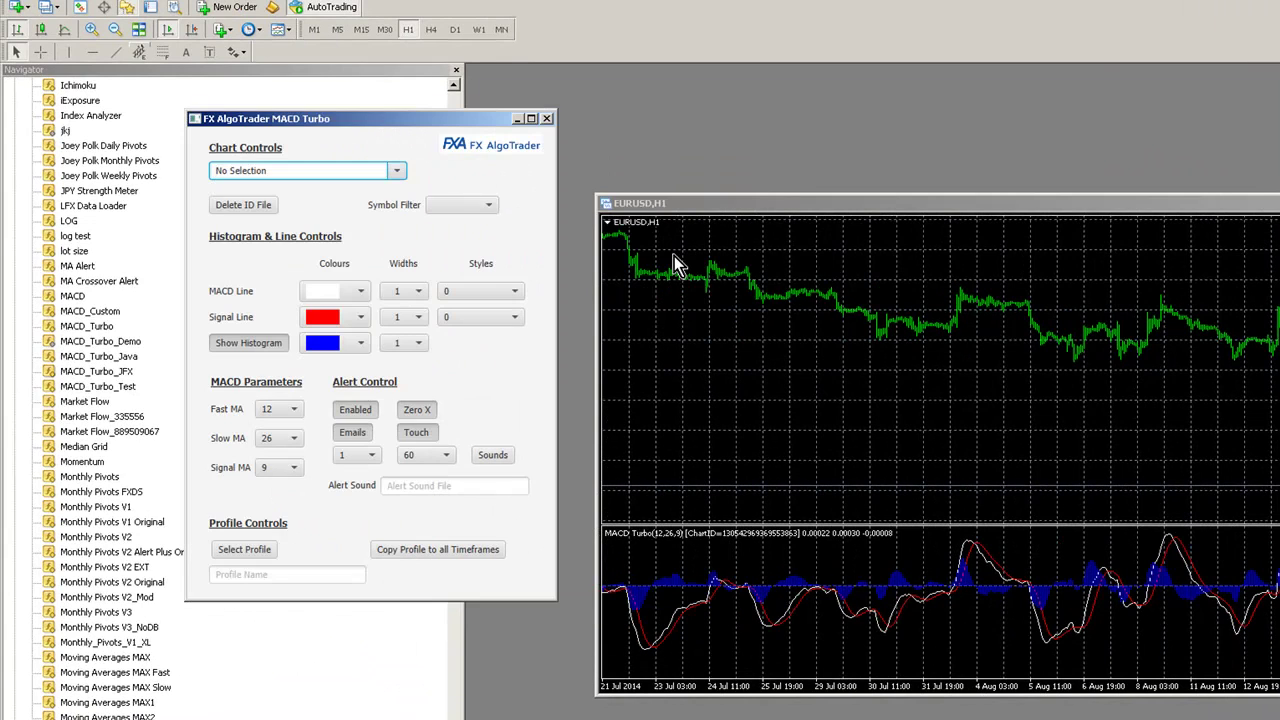
# - Connect the panel to the EURUSD-60 chart, set the histogram colour to orange, and shift the chart left
pyautogui.click(397, 173)
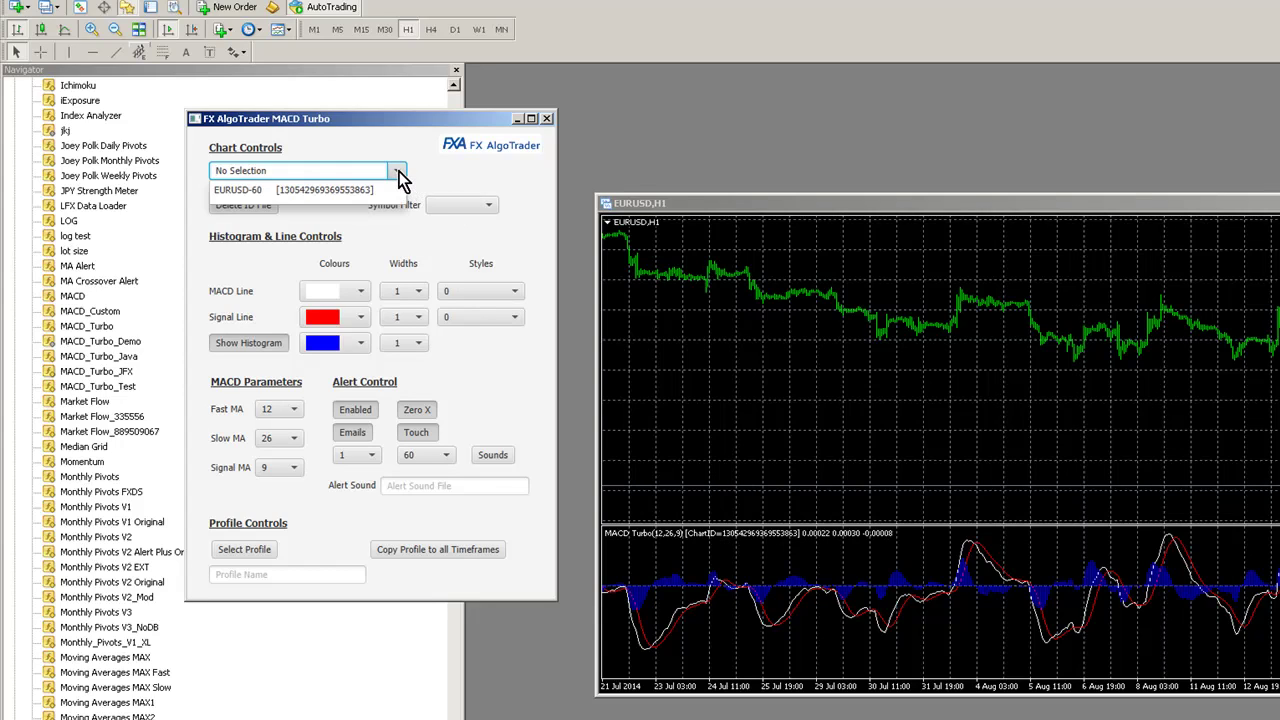
pyautogui.click(338, 190)
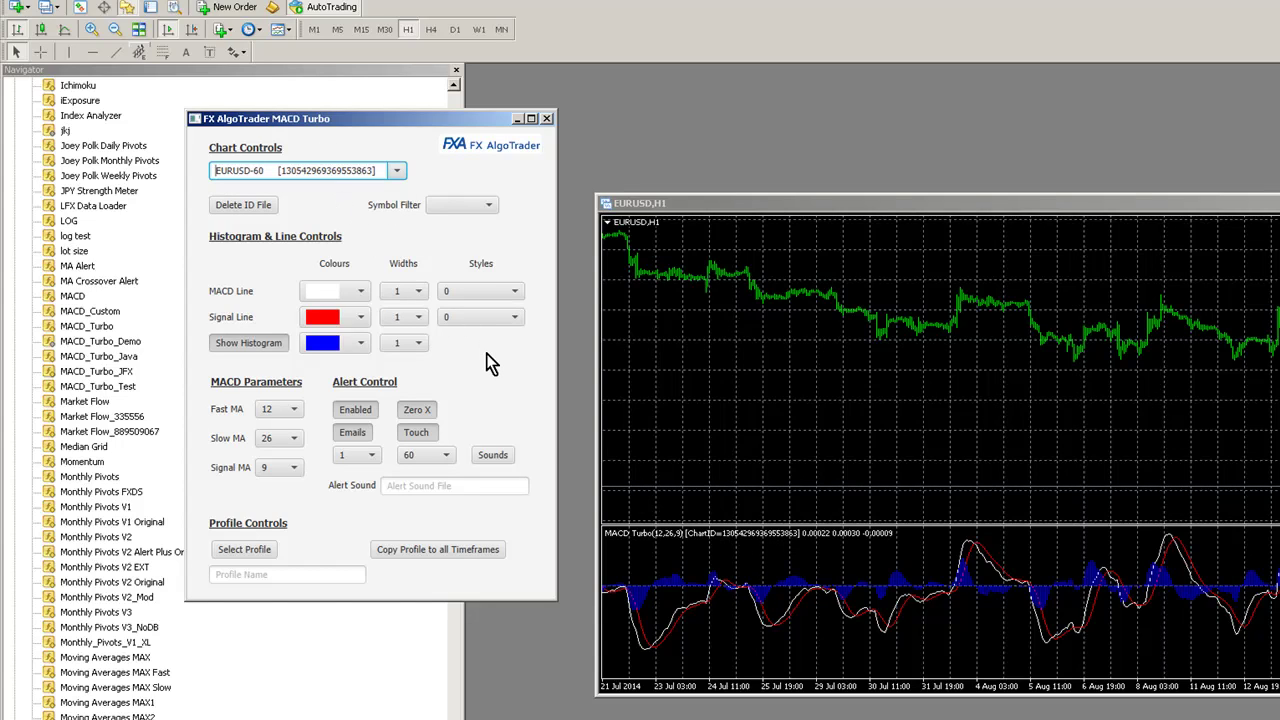
pyautogui.click(360, 343)
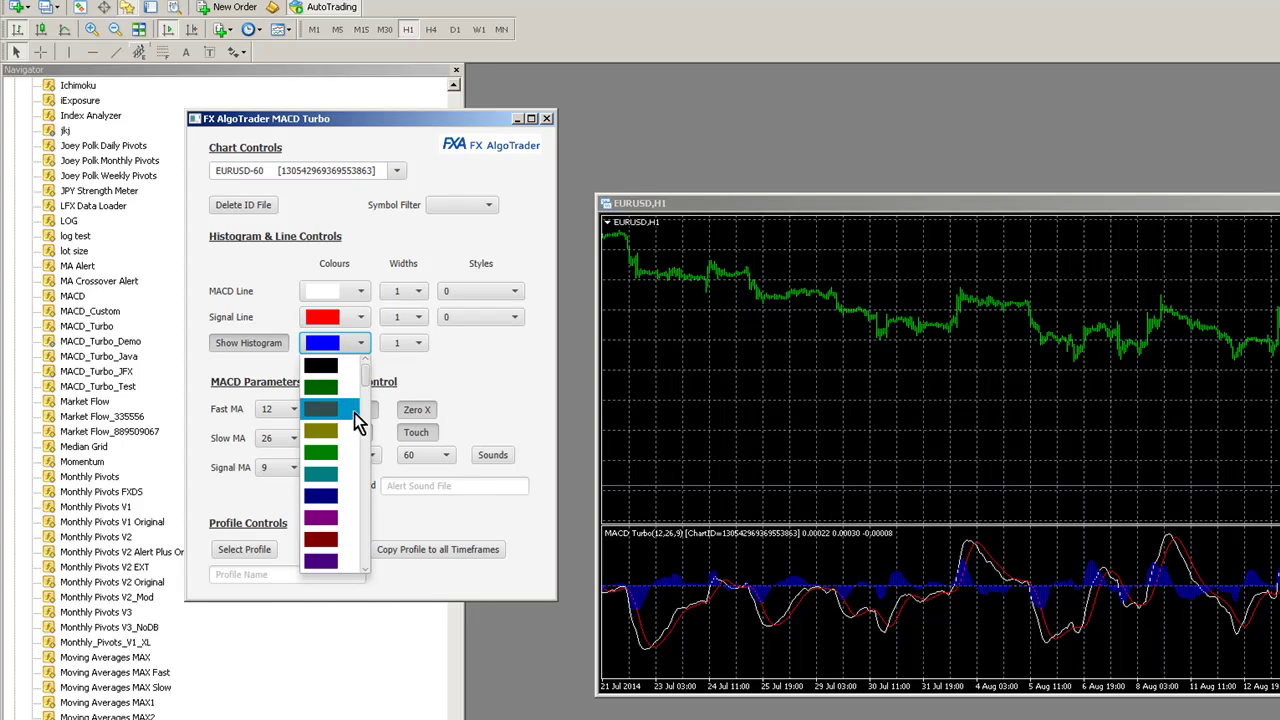
pyautogui.moveTo(364, 381); pyautogui.dragTo(362, 462)
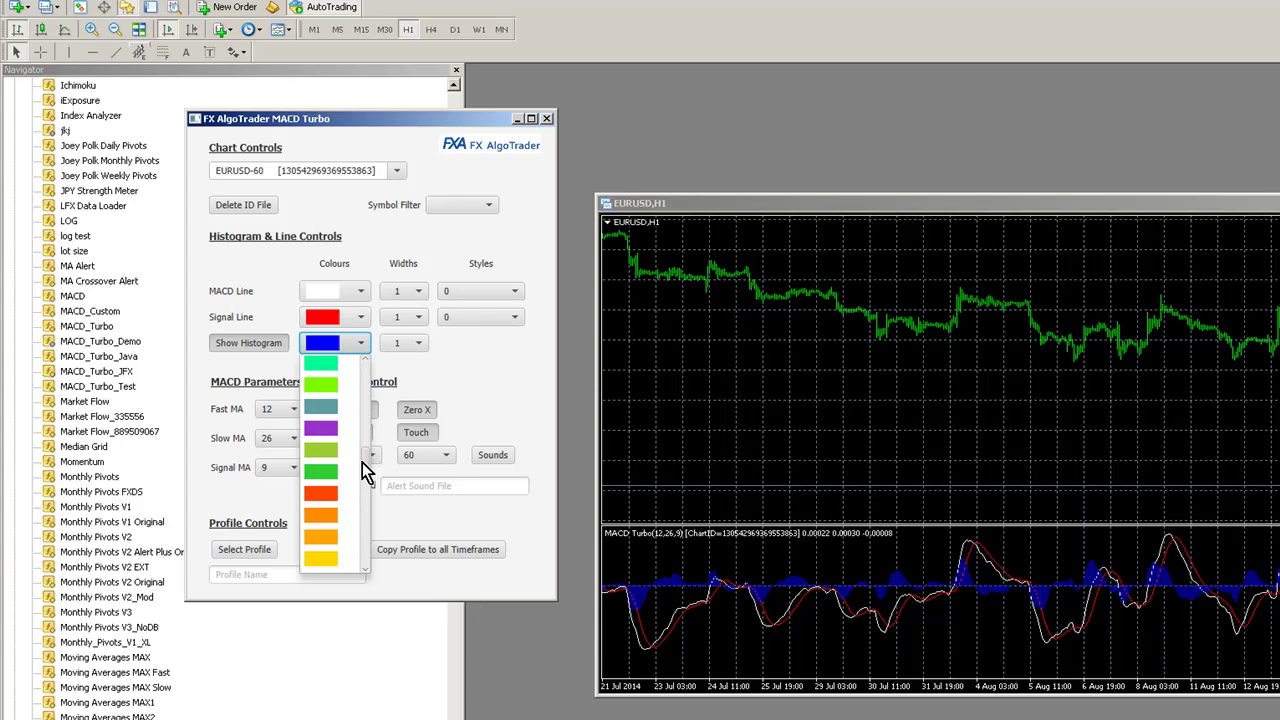
pyautogui.click(333, 514)
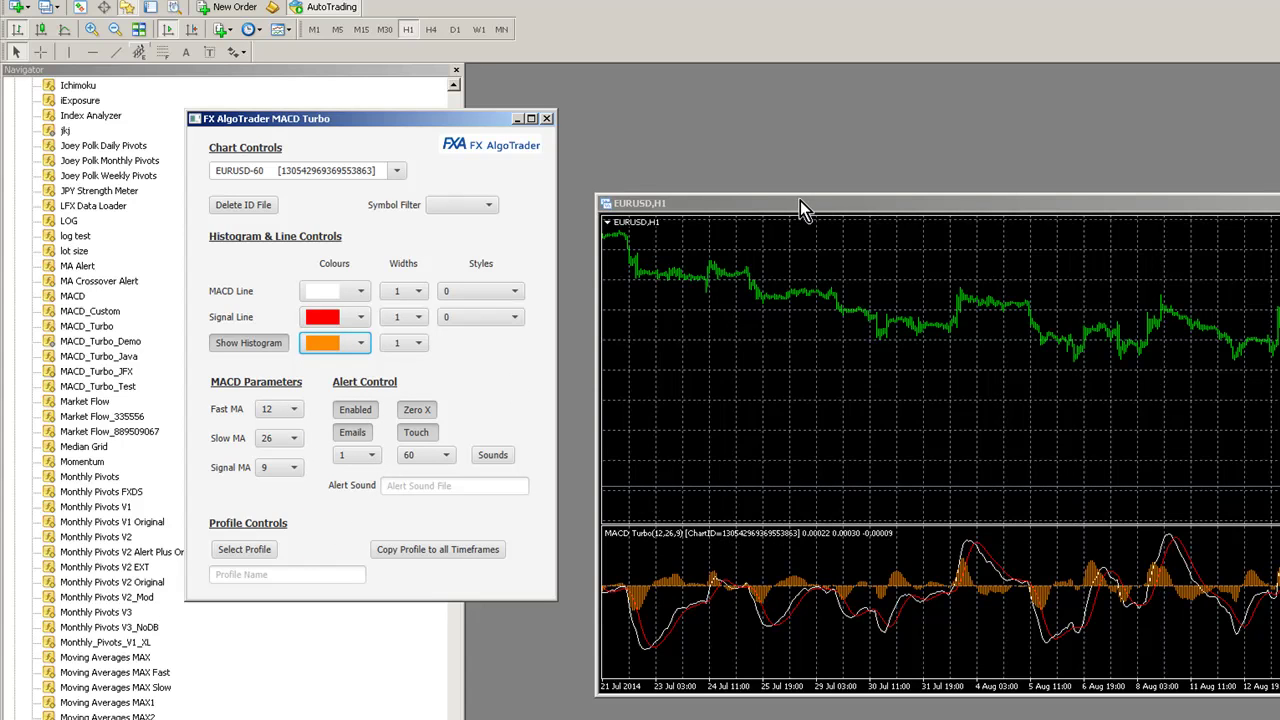
pyautogui.moveTo(800, 205); pyautogui.dragTo(613, 200)
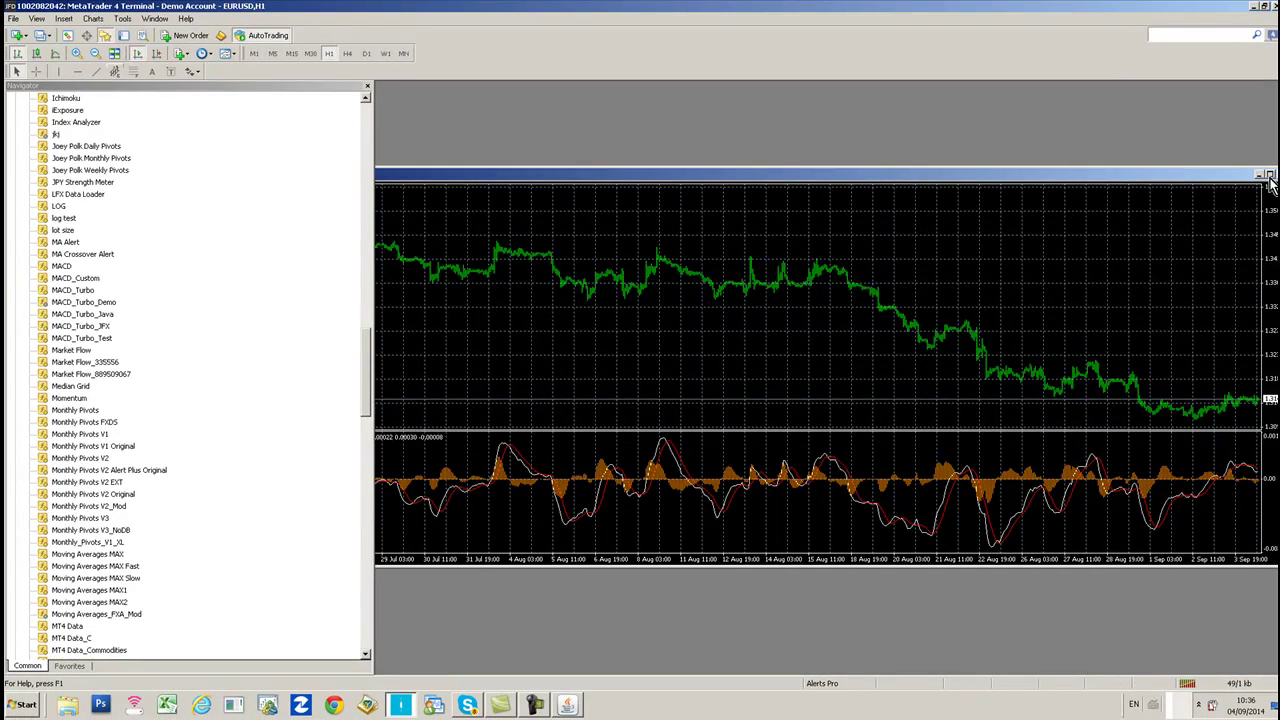
# - Maximise the EURUSD H1 chart window and bring the MACD Turbo panel back in front
pyautogui.doubleClick(1248, 181)
pyautogui.click(567, 704)
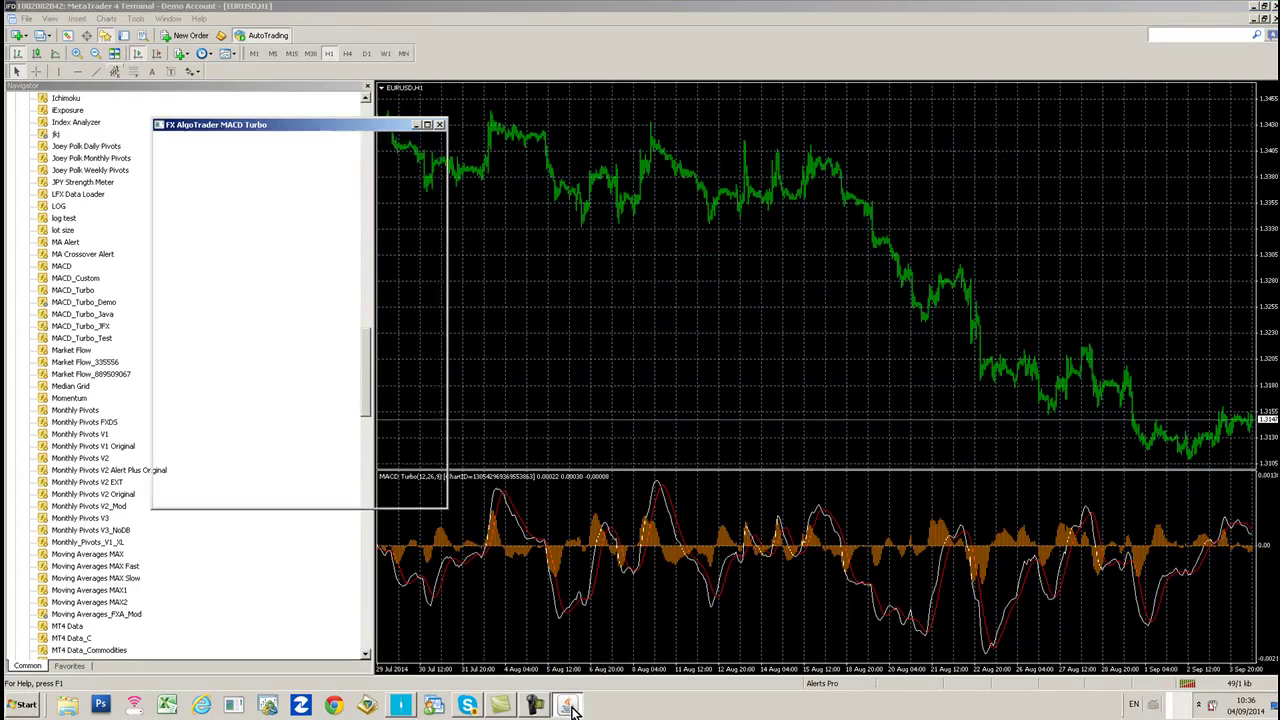
pyautogui.moveTo(290, 132); pyautogui.dragTo(194, 125)
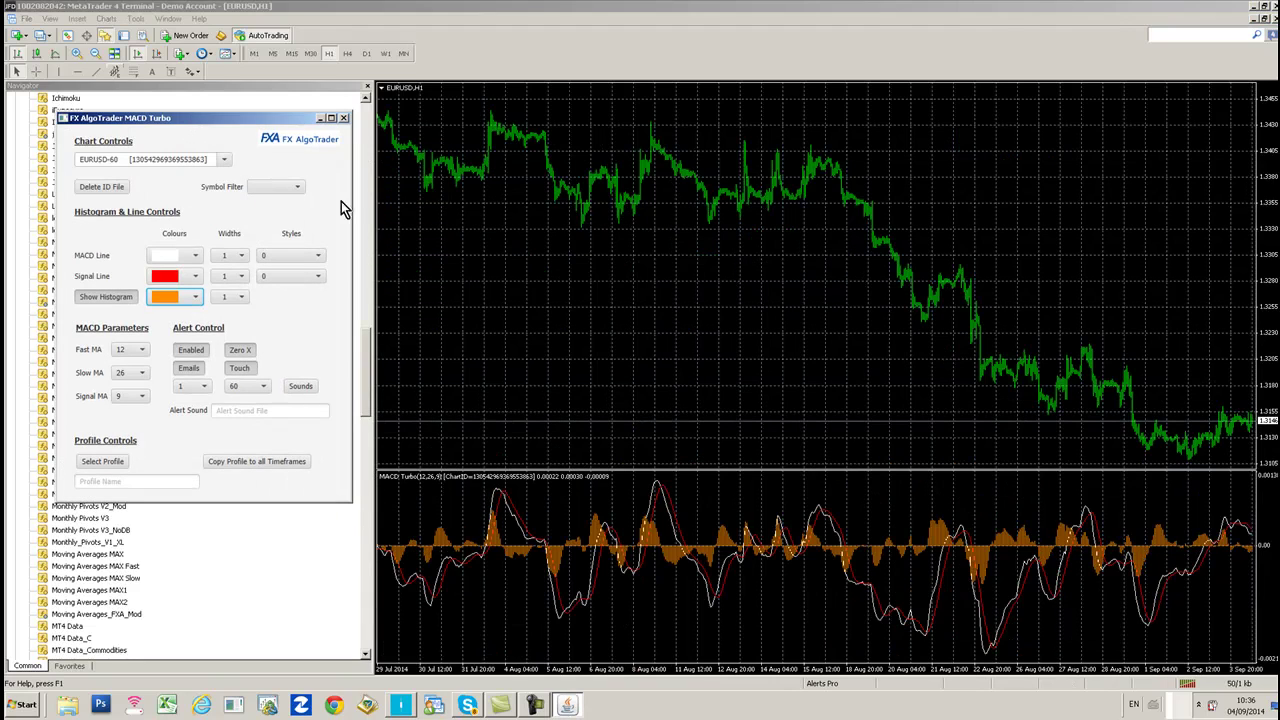
pyautogui.click(576, 241)
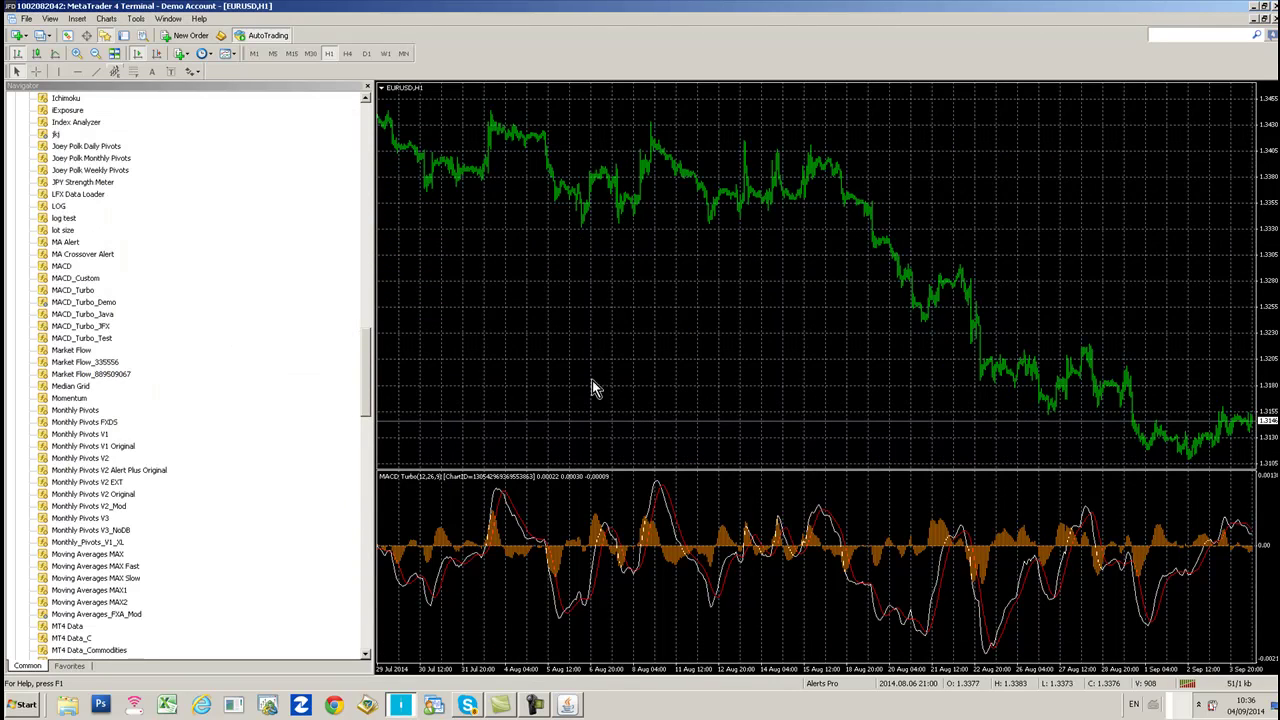
pyautogui.click(568, 708)
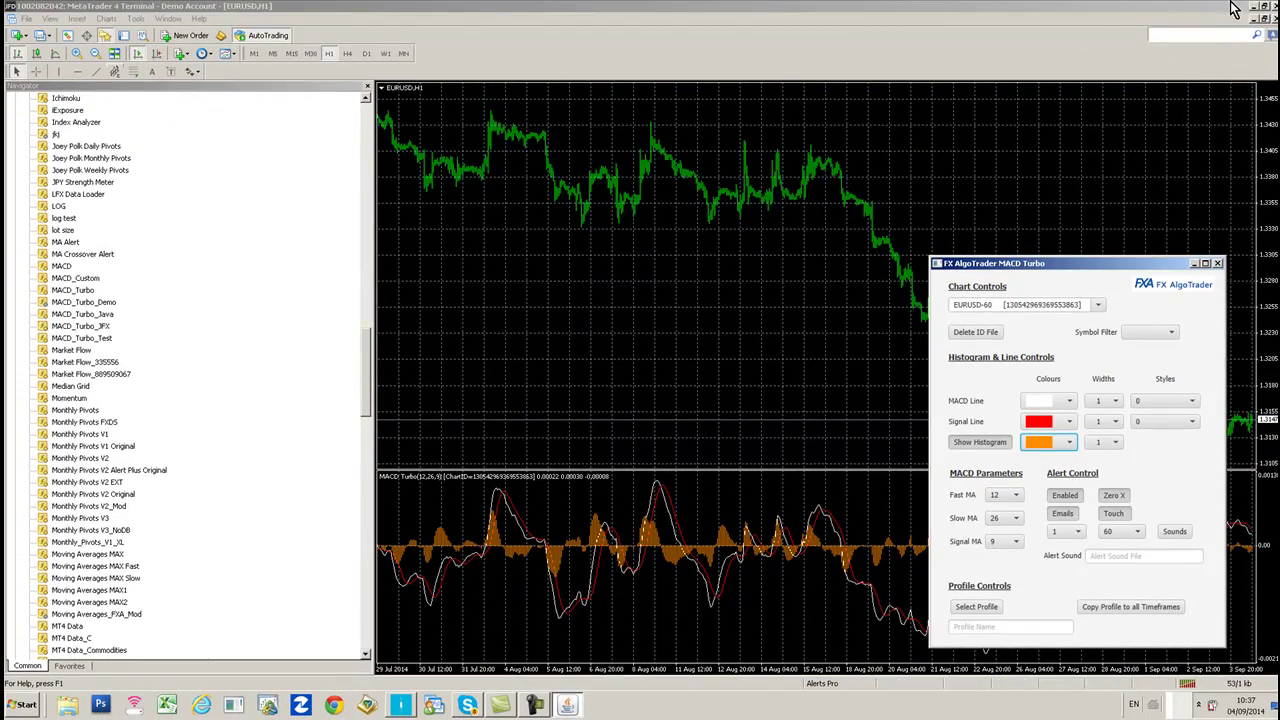
pyautogui.press('Escape')
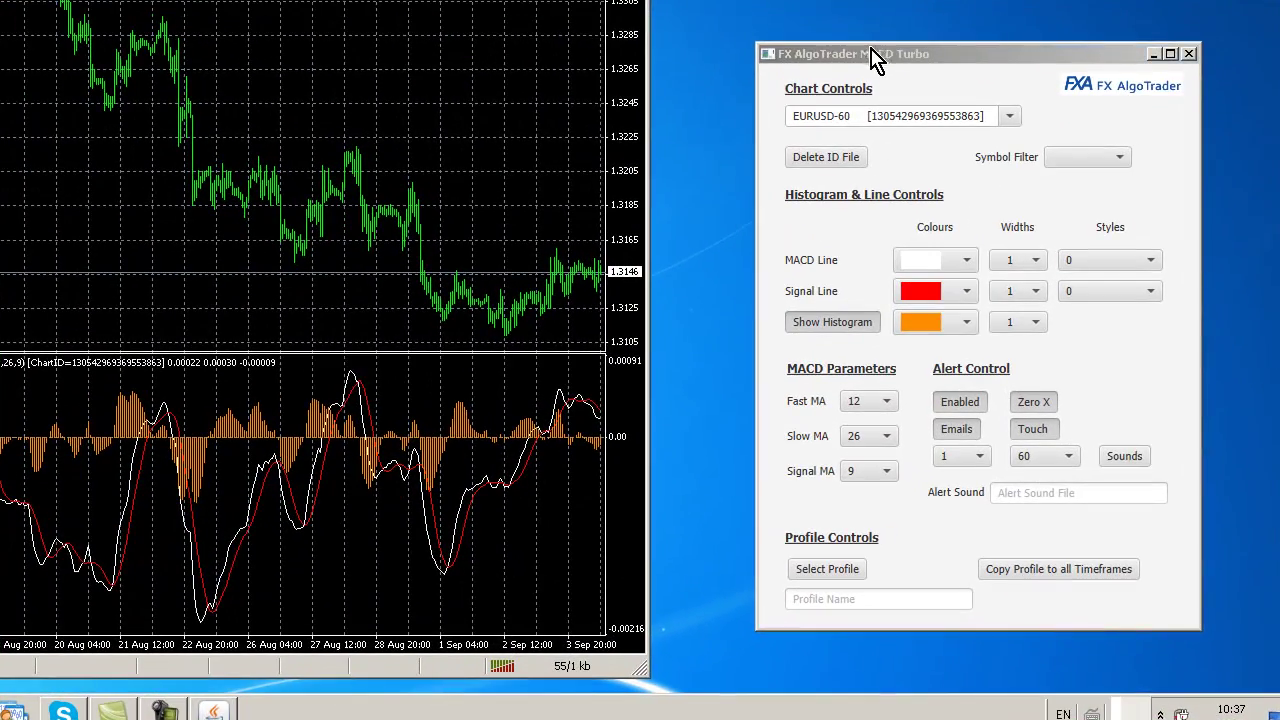
# - Narrow the Navigator to widen the chart and move the MACD Turbo panel up beside it
pyautogui.moveTo(872, 60); pyautogui.dragTo(786, 61)
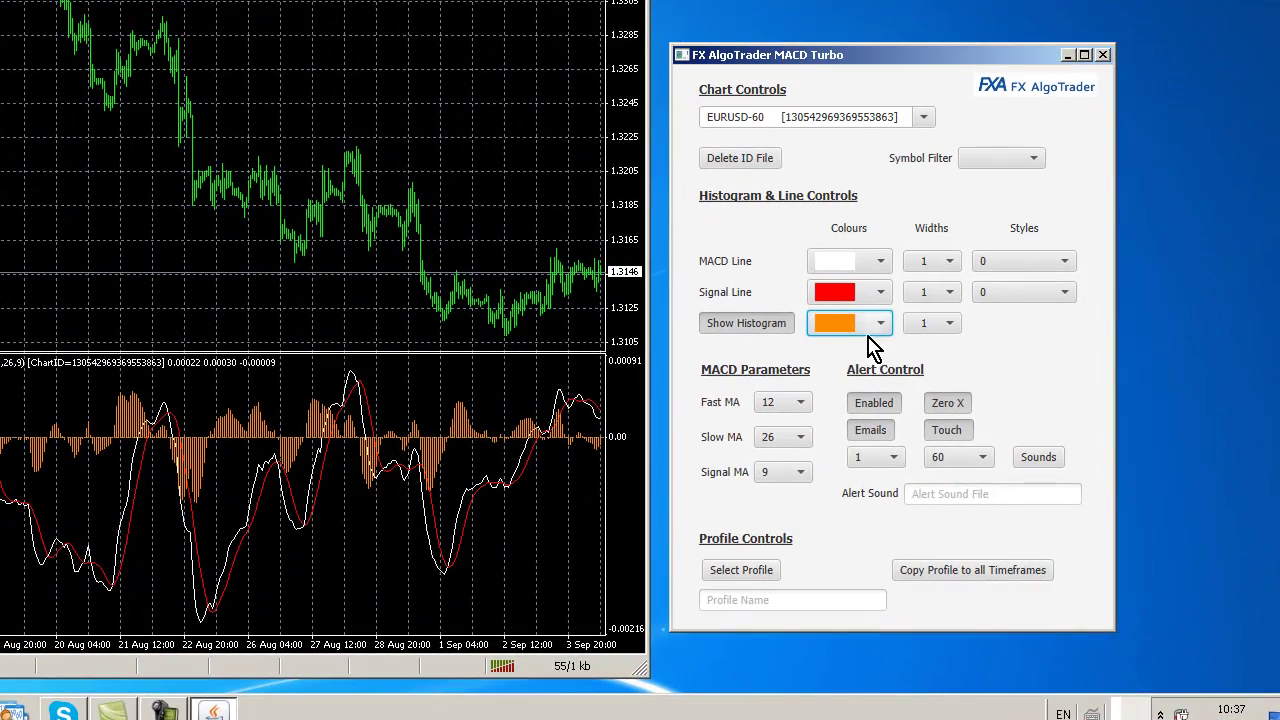
pyautogui.click(322, 180)
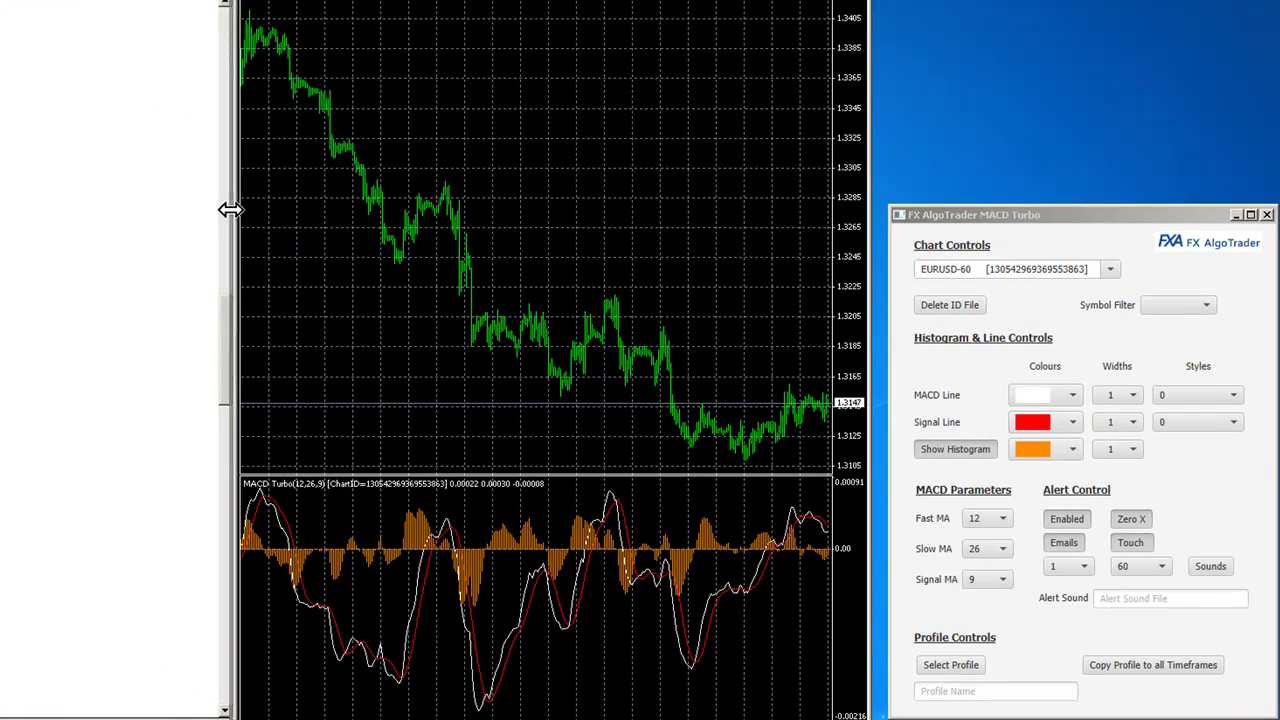
pyautogui.moveTo(231, 208); pyautogui.dragTo(28, 208)
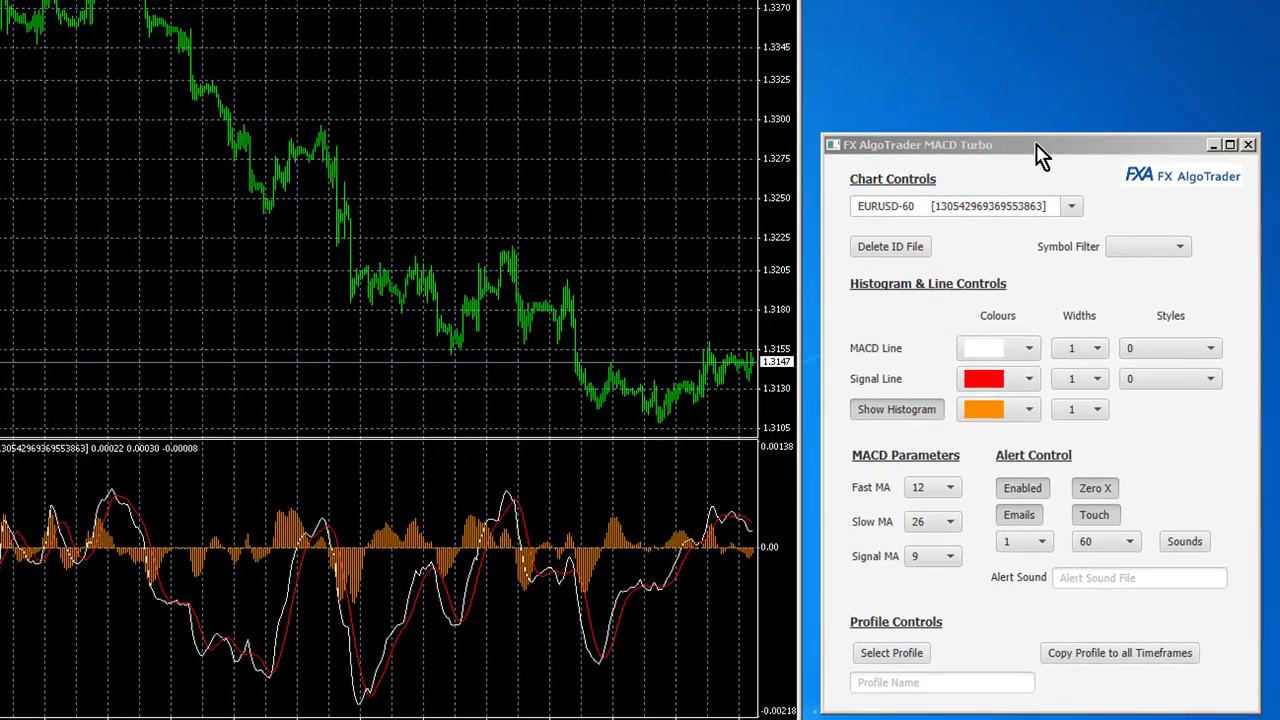
pyautogui.moveTo(1036, 146); pyautogui.dragTo(1050, 107)
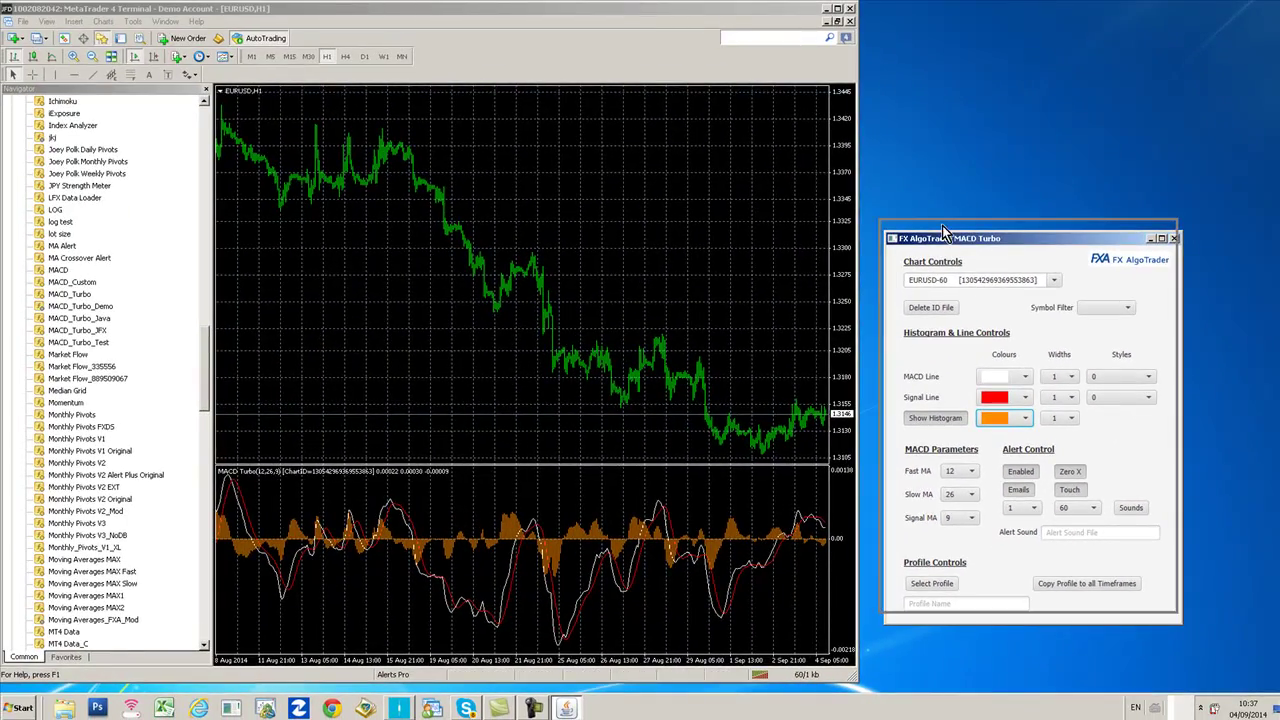
# - Close the MACD Turbo panel and reopen it from Alert Enabled Indicators > MACD Turbo
pyautogui.moveTo(947, 241); pyautogui.dragTo(989, 50)
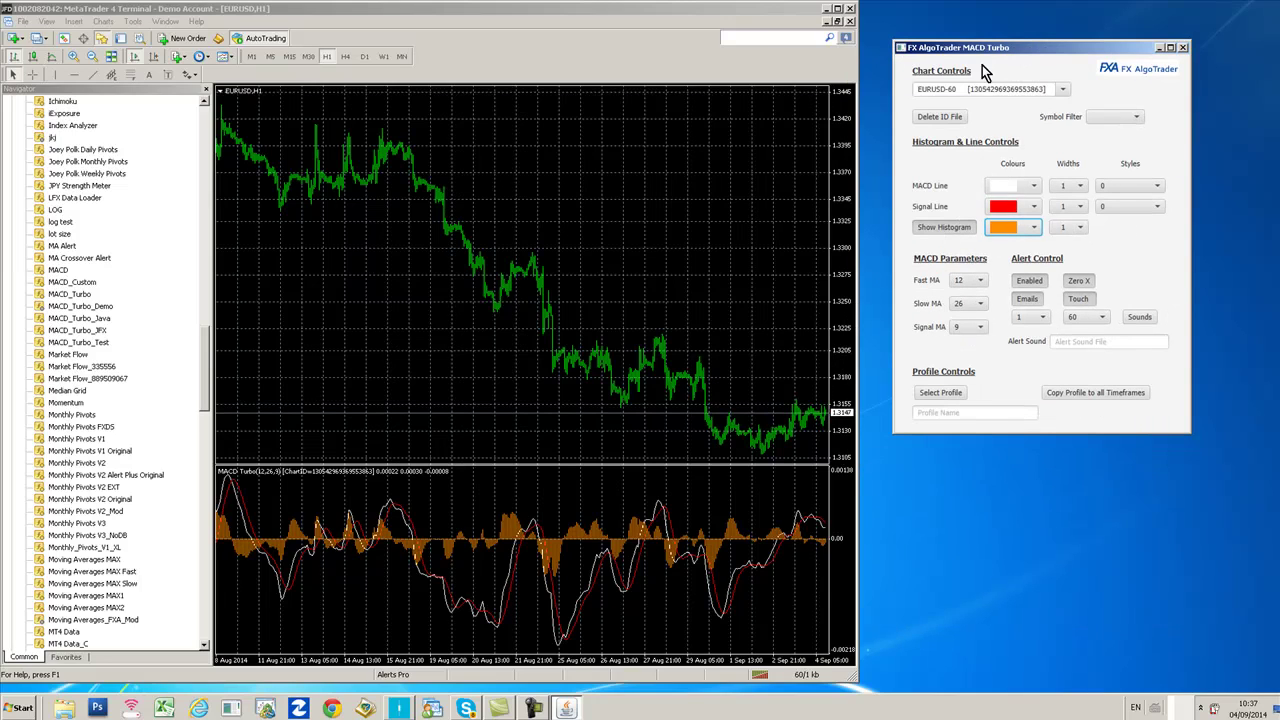
pyautogui.click(1183, 48)
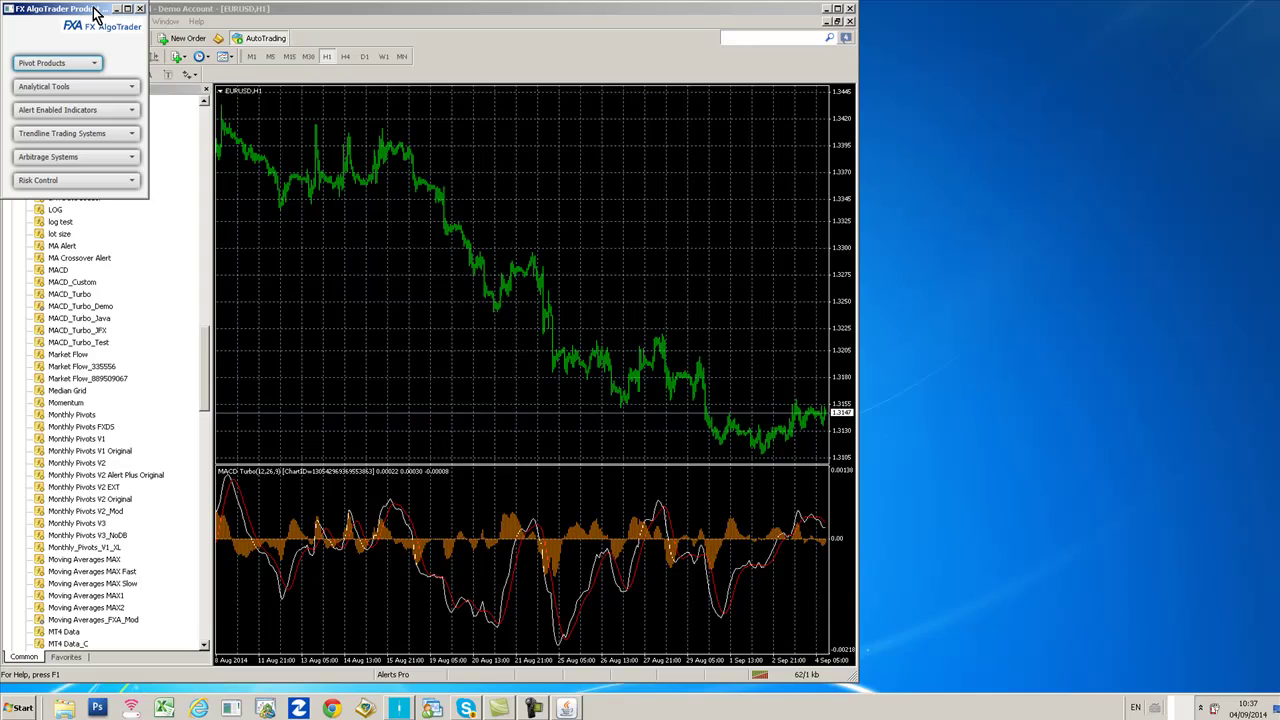
pyautogui.moveTo(97, 14); pyautogui.dragTo(958, 18)
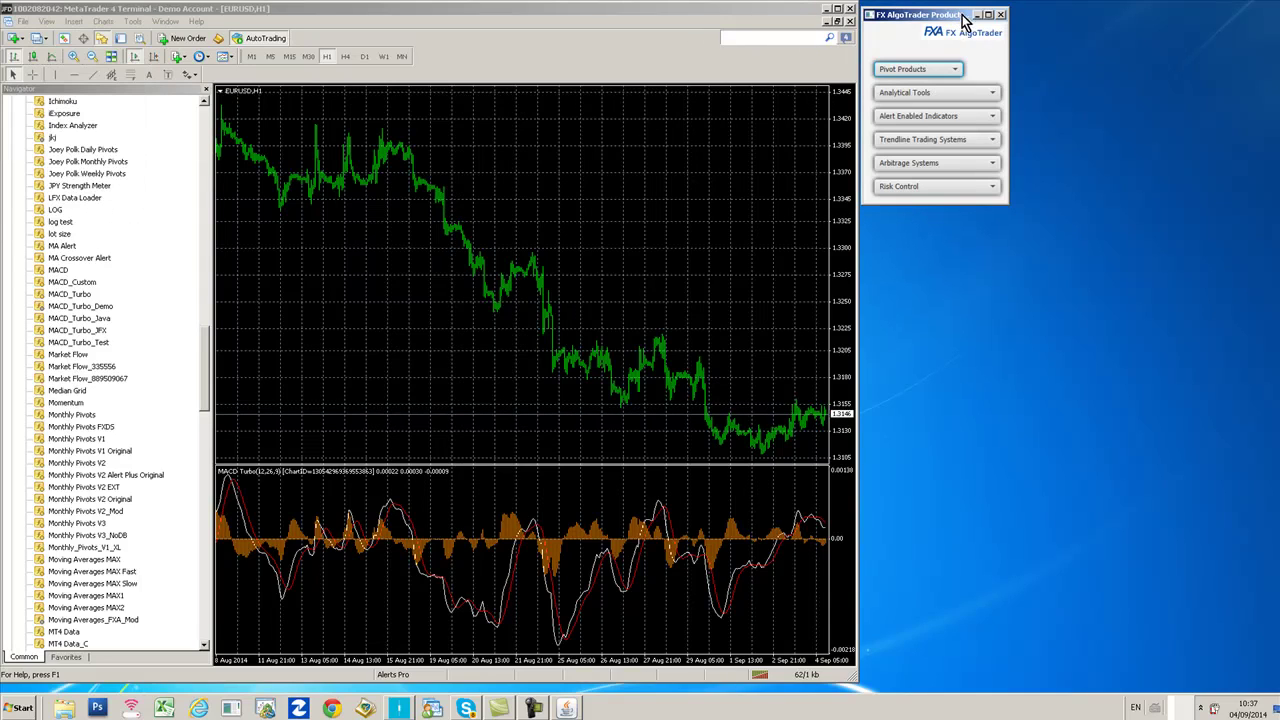
pyautogui.click(924, 116)
pyautogui.click(899, 150)
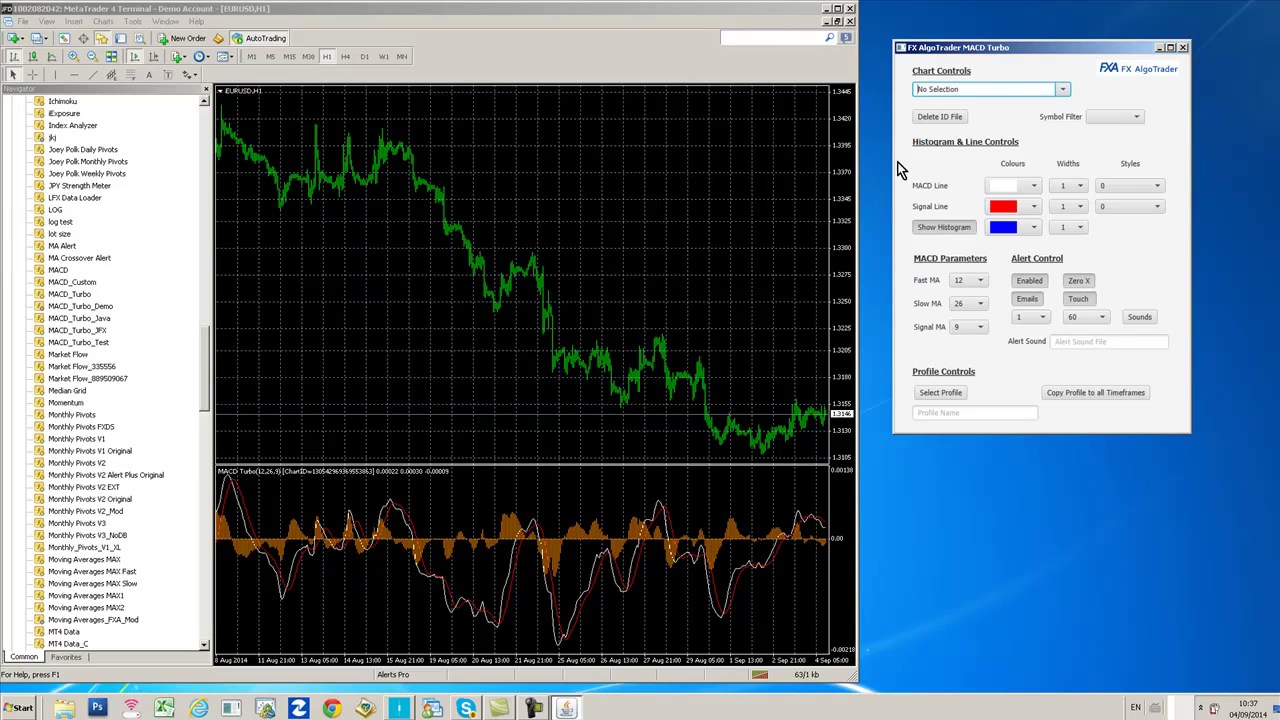
# - Reopen the MACD Turbo panel once more and reconnect it to the EURUSD-60 chart
pyautogui.click(1183, 52)
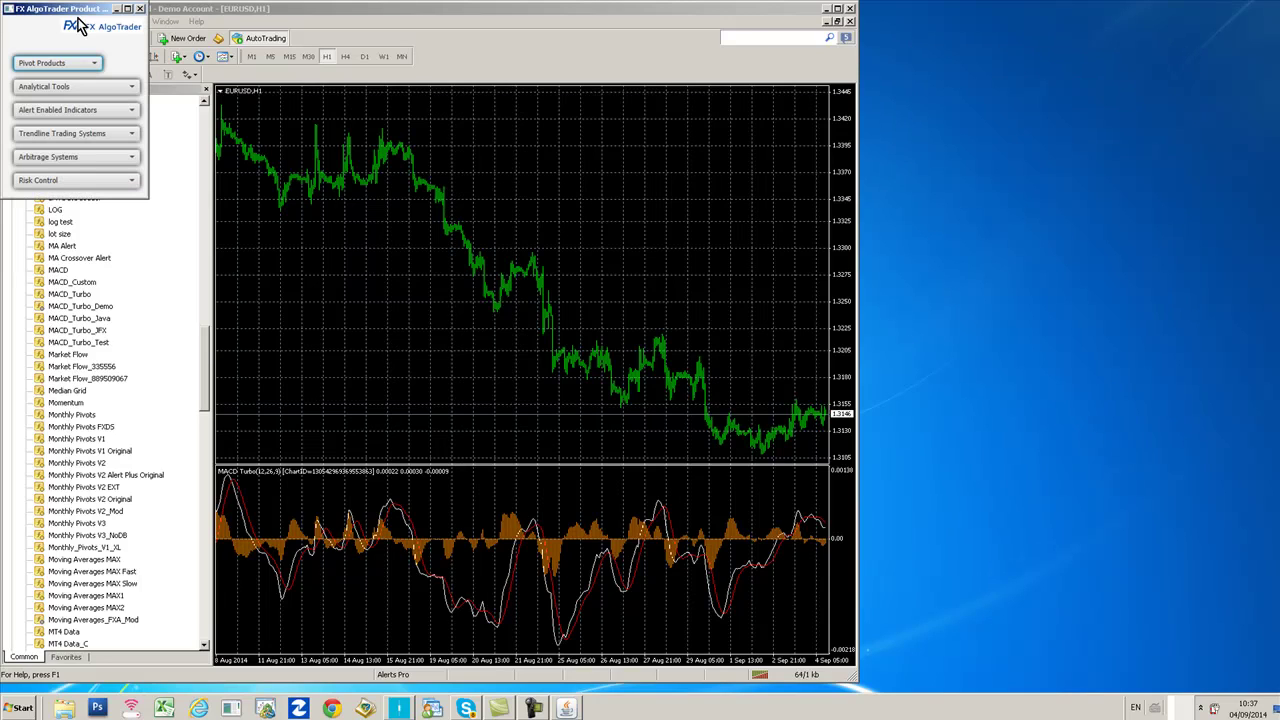
pyautogui.moveTo(78, 18); pyautogui.dragTo(965, 38)
pyautogui.click(943, 137)
pyautogui.click(930, 177)
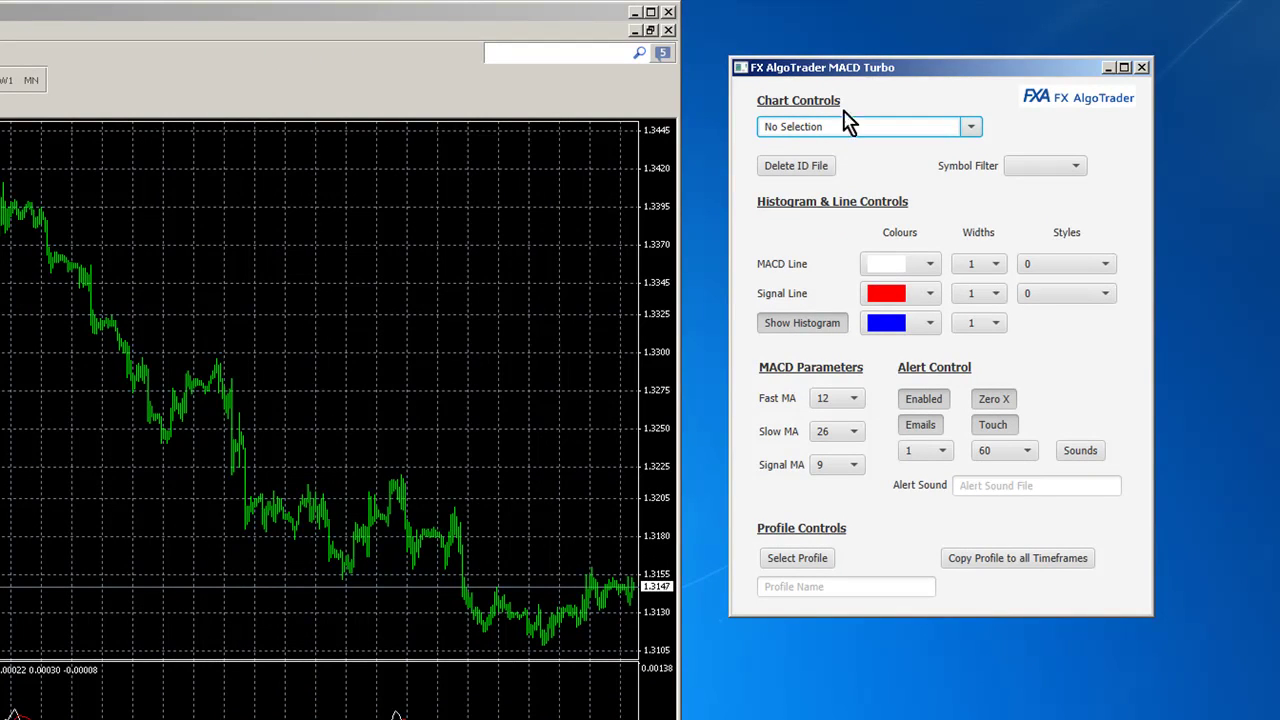
pyautogui.click(970, 126)
pyautogui.click(870, 147)
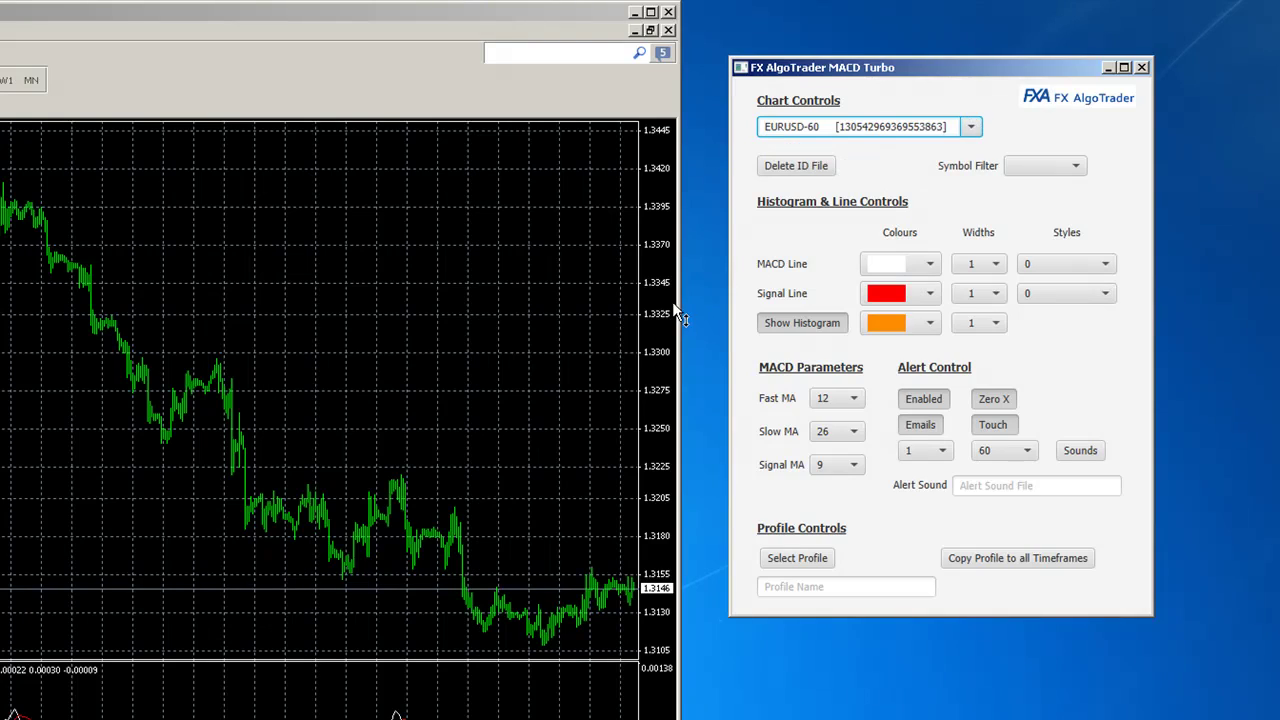